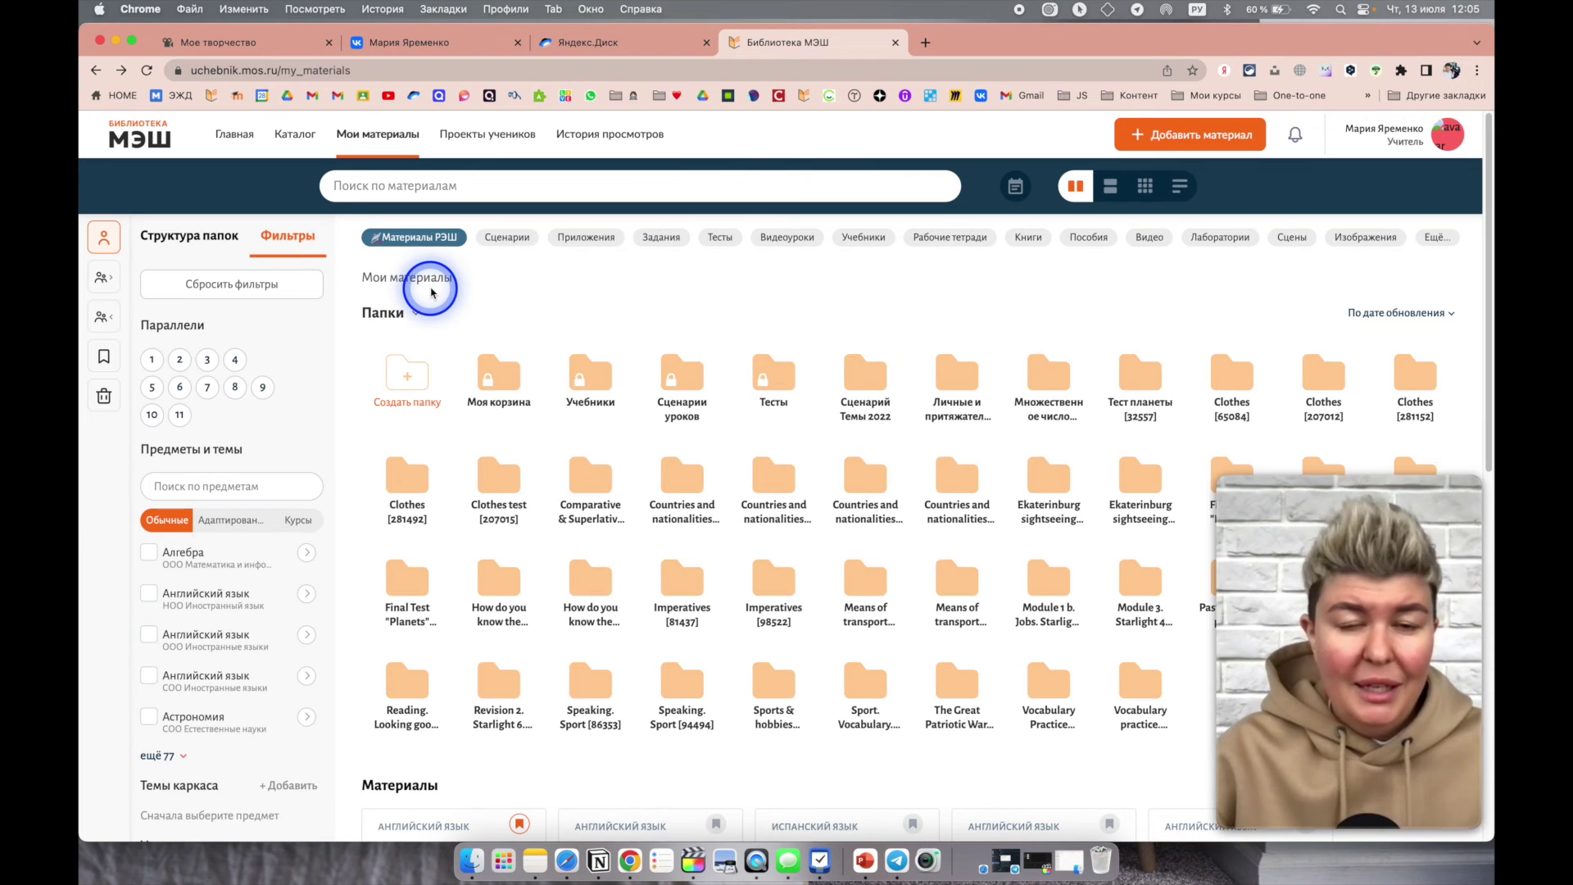
Switch to Final Cut Pro and create an event named "Как создавать видео уроки" that includes a new project.
{"action": "left_click", "coordinate": [116, 45]}
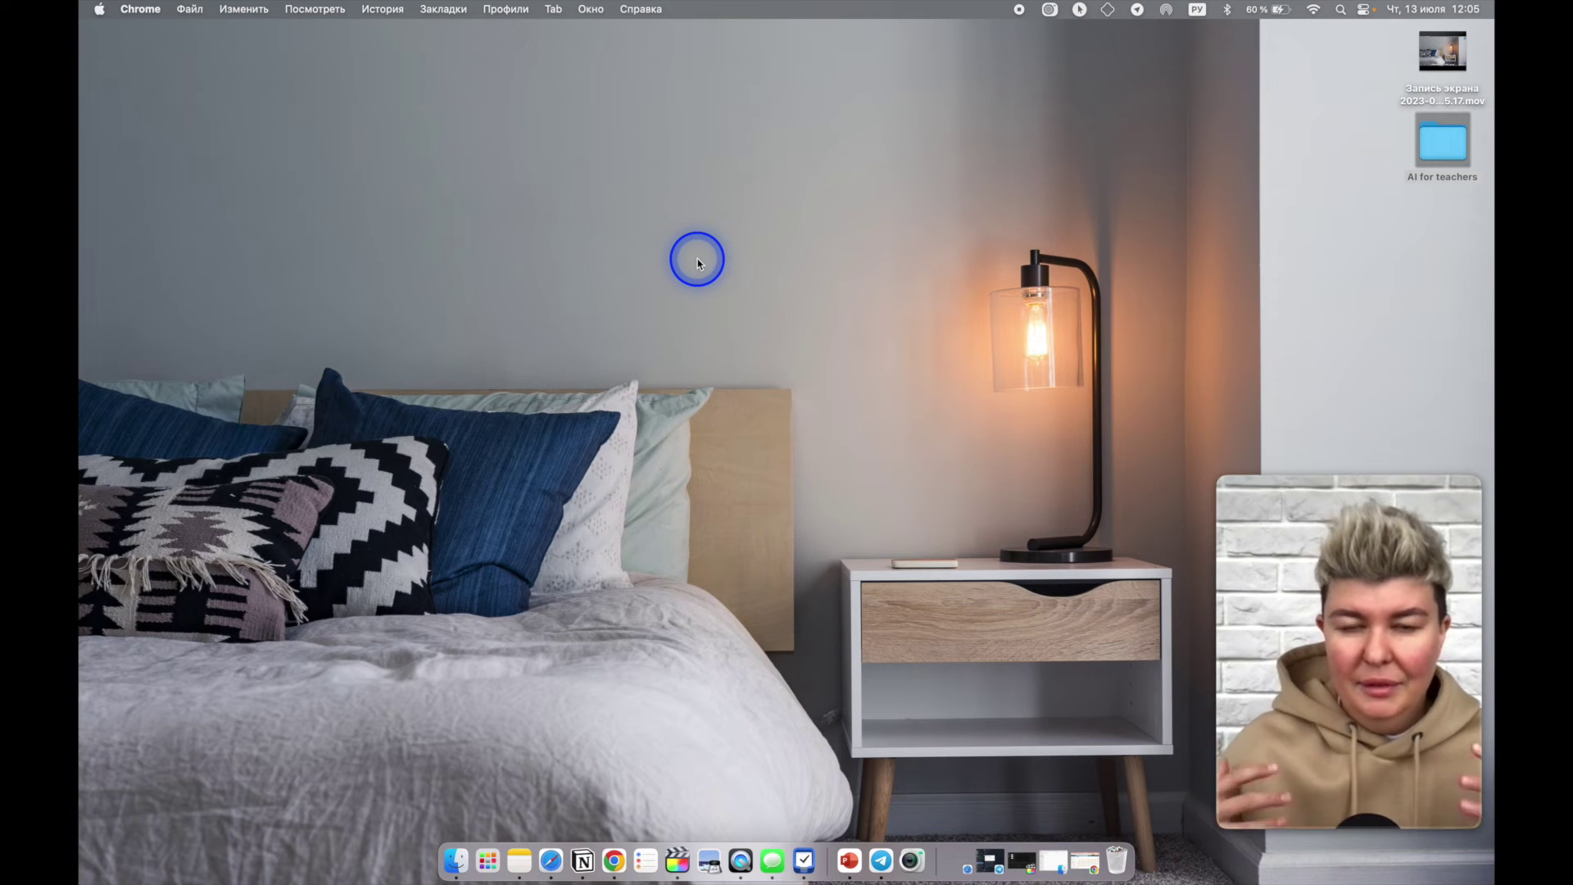
{"action": "left_click", "coordinate": [680, 862]}
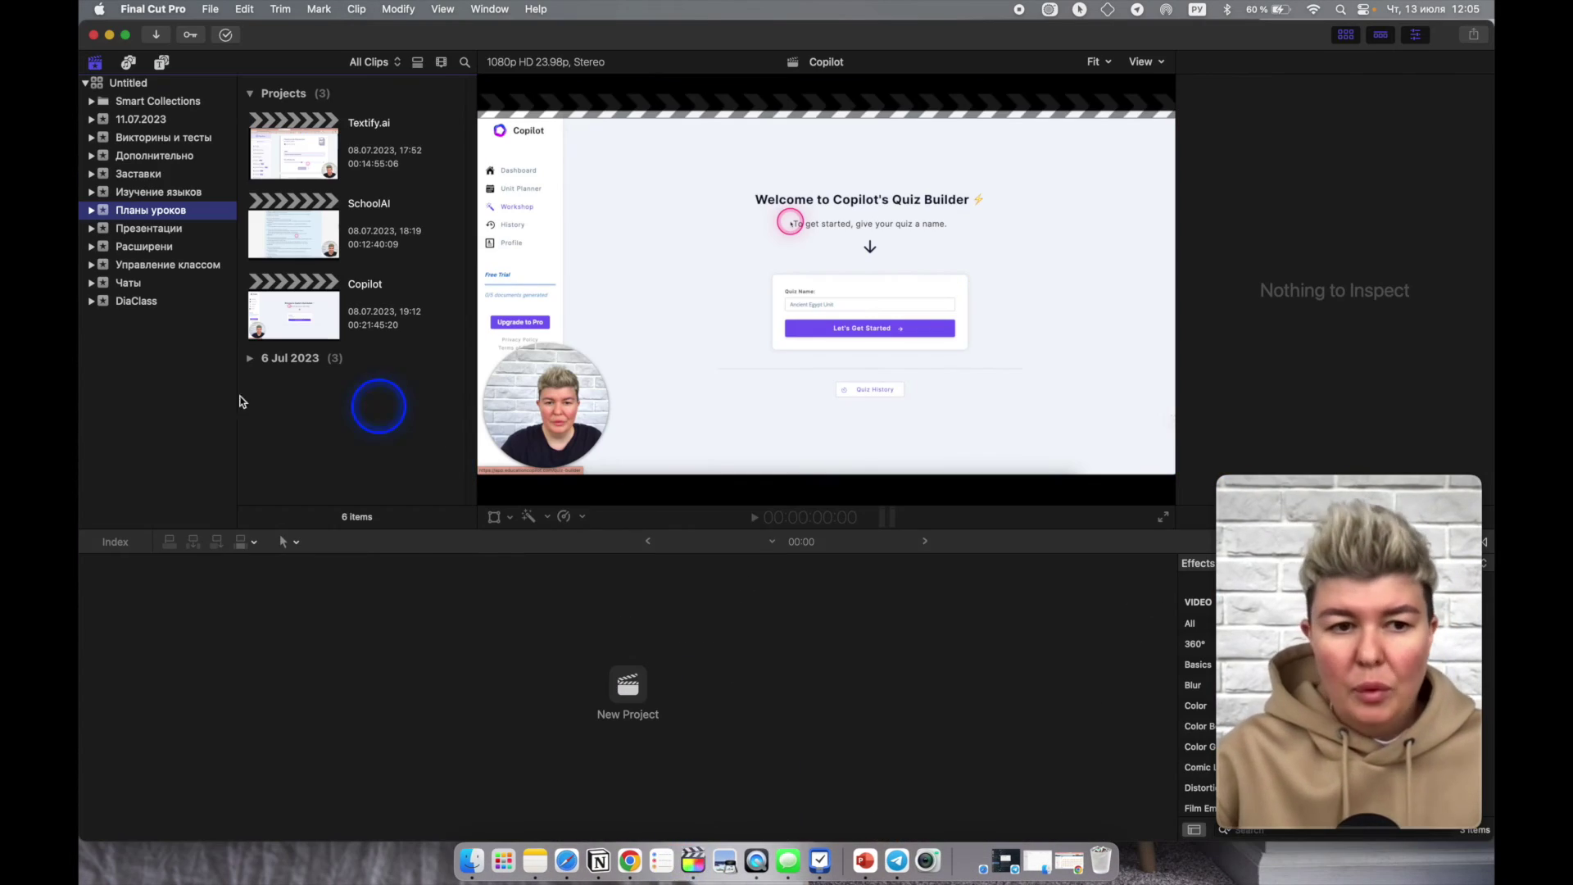
{"action": "right_click", "coordinate": [152, 369]}
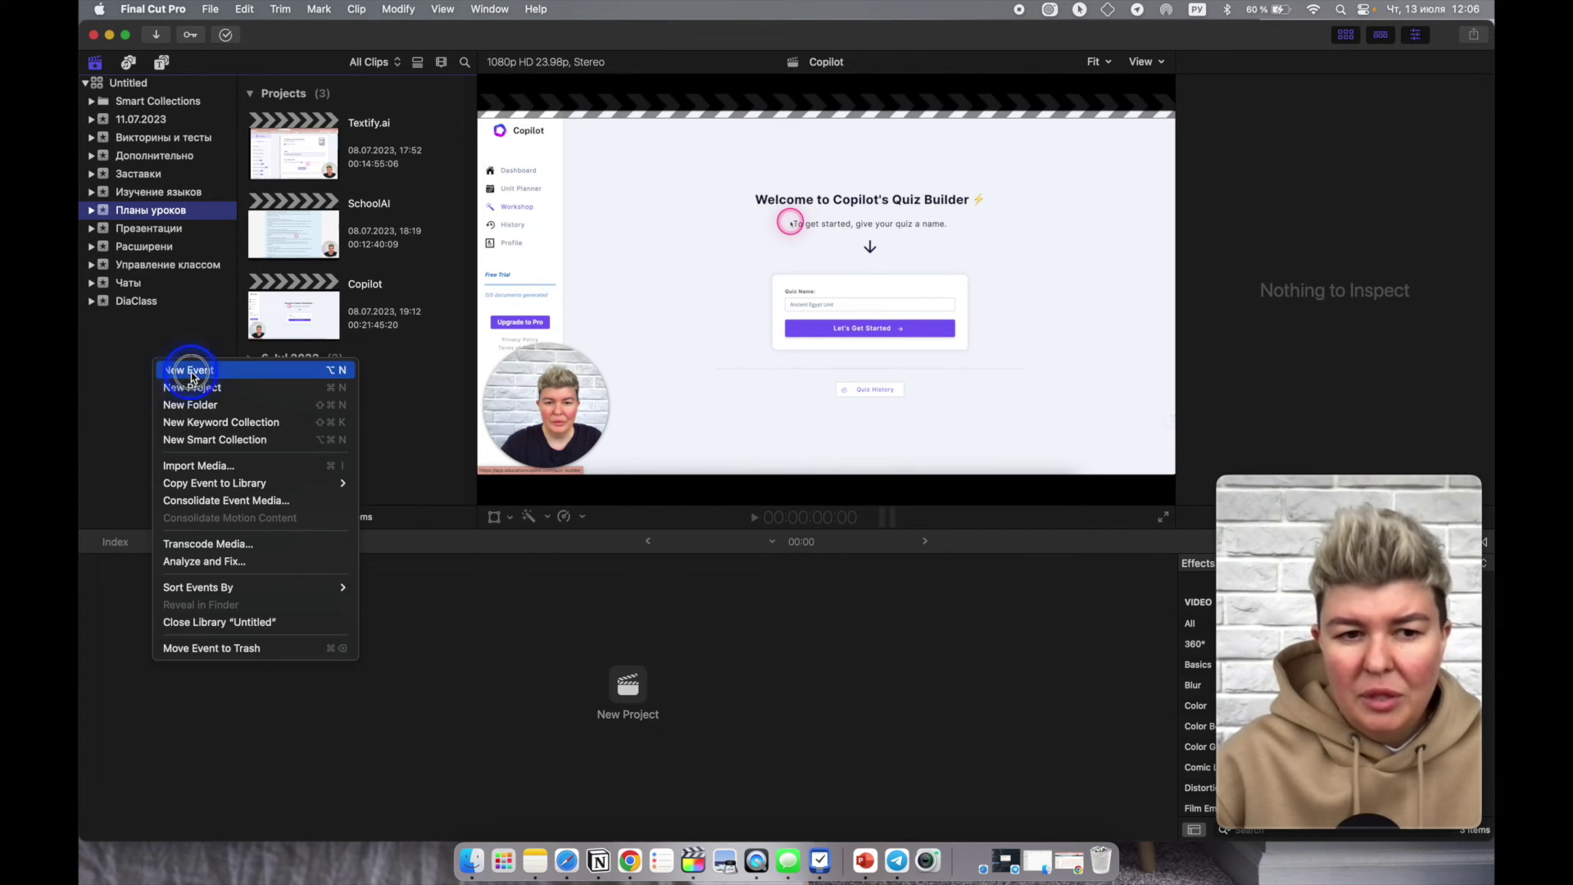
{"action": "key", "text": "Escape"}
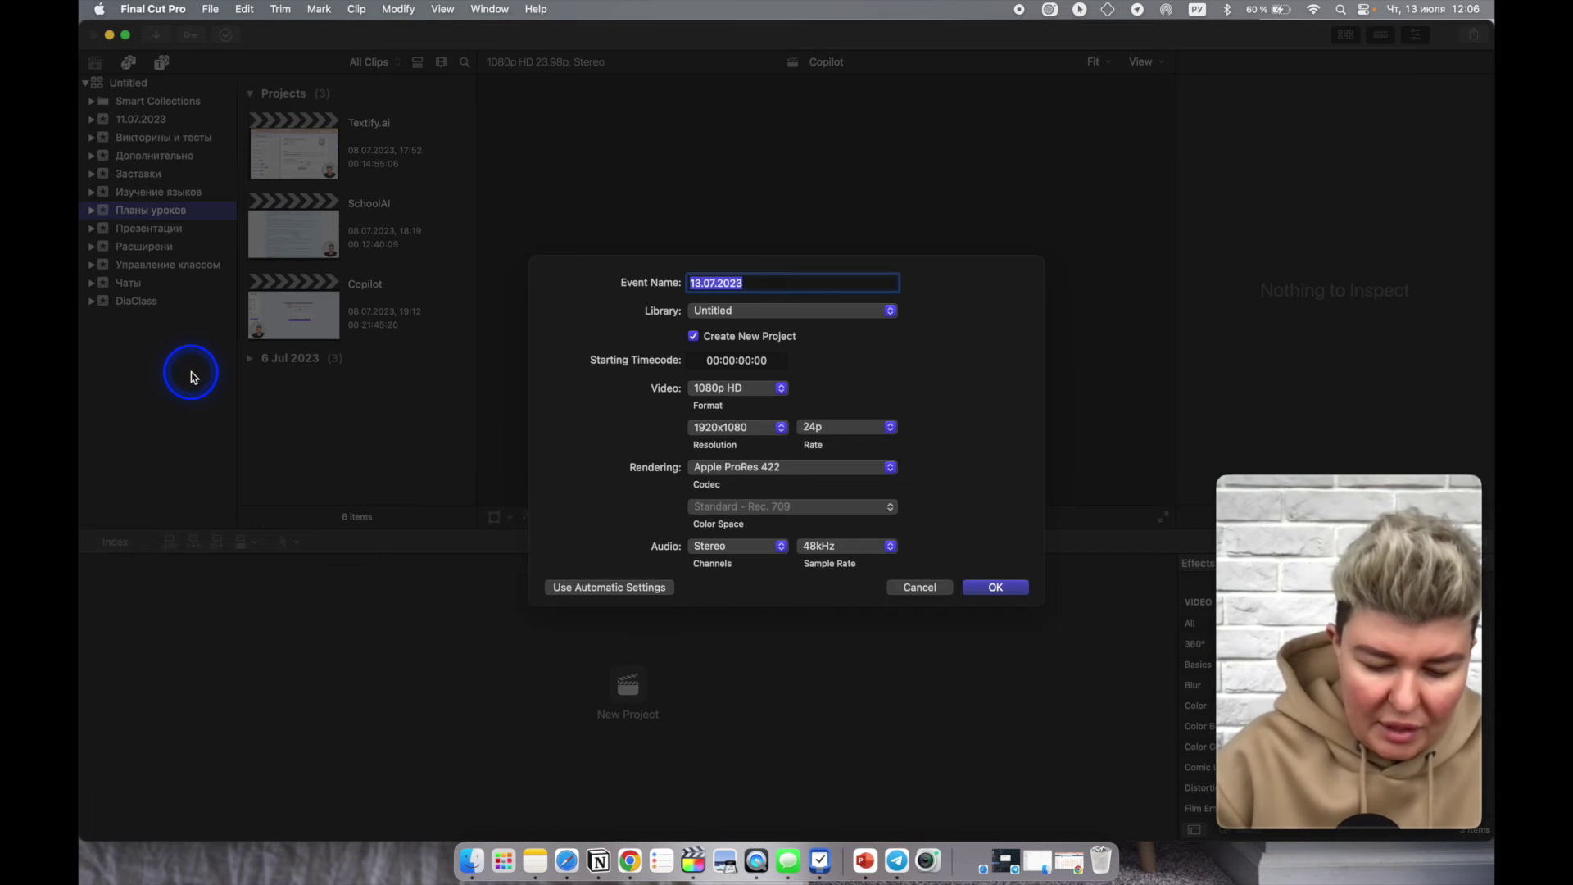
{"action": "type", "text": "Как создавать видео уроки"}
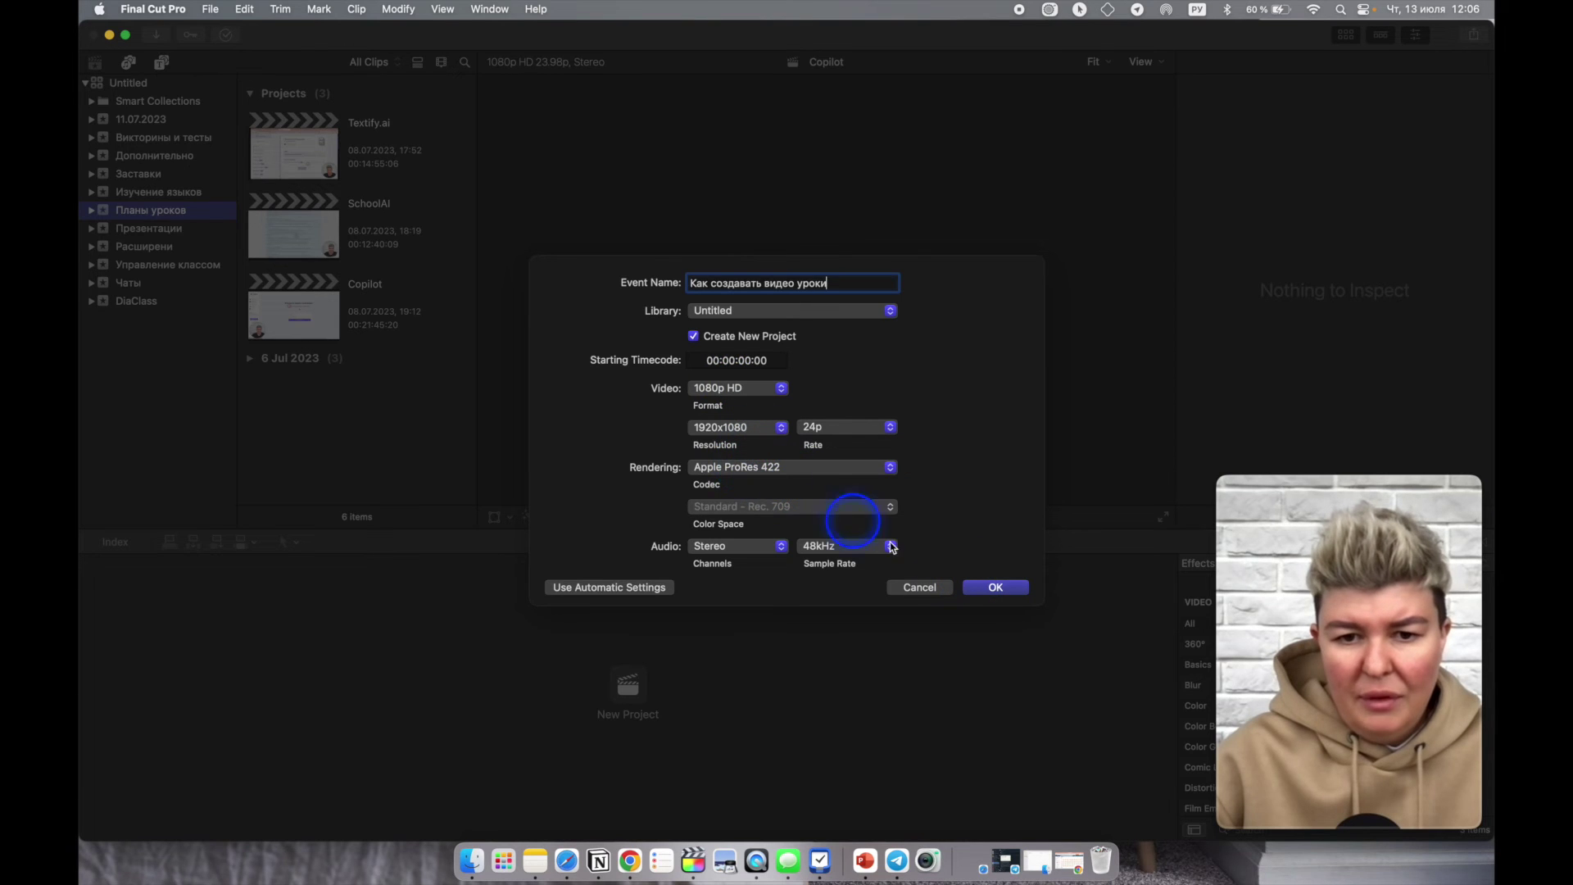
{"action": "left_click", "coordinate": [981, 585]}
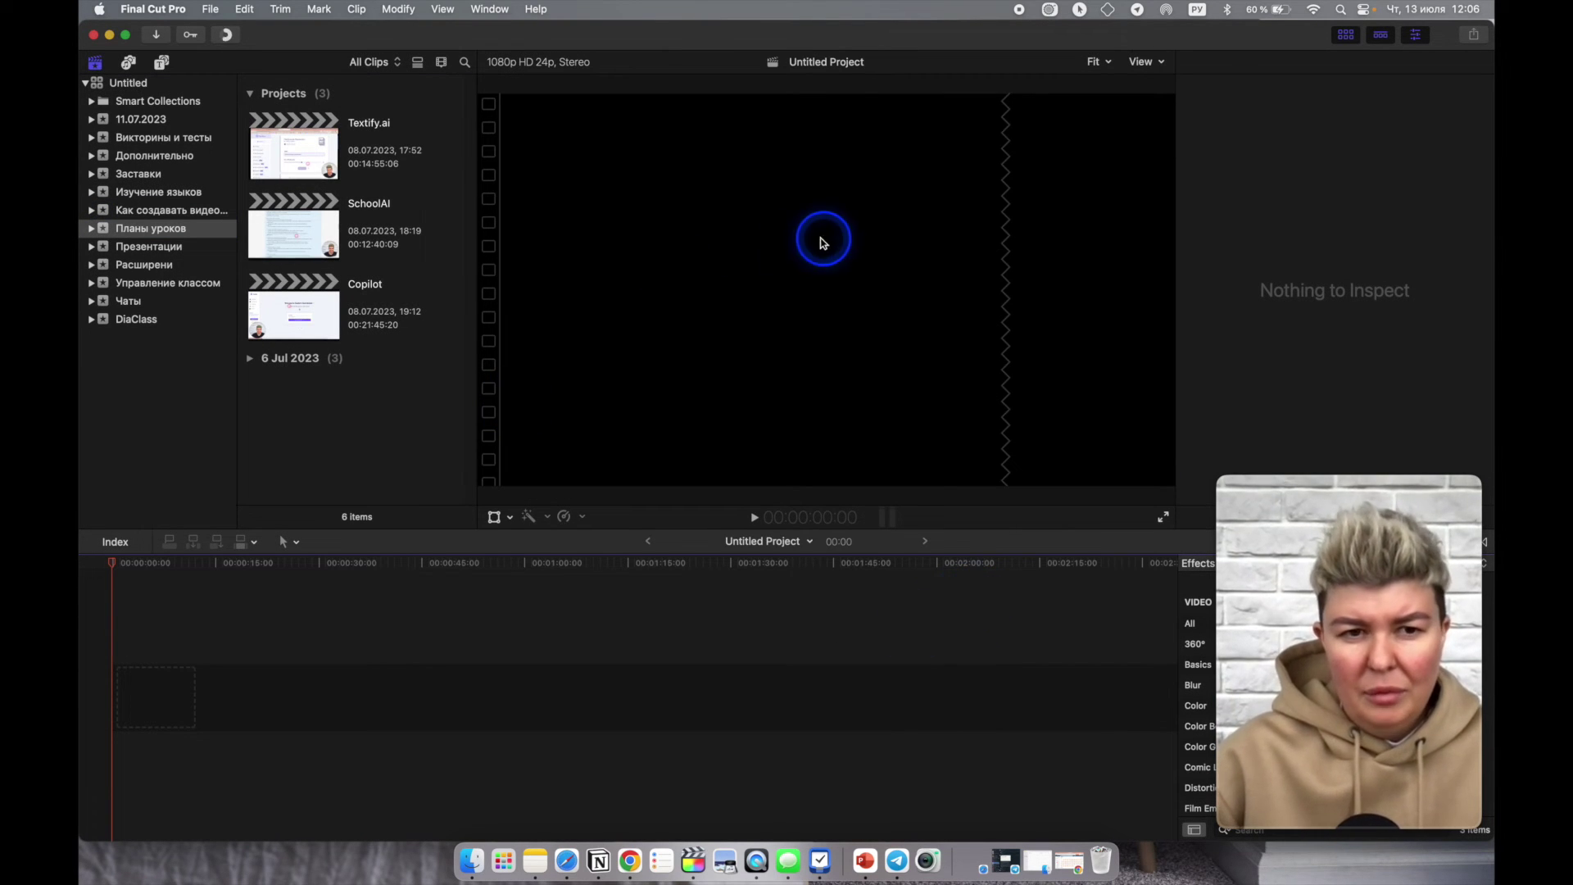
Rename the untitled project in the new event as "Как создавать видео уроки".
{"action": "left_click", "coordinate": [165, 213]}
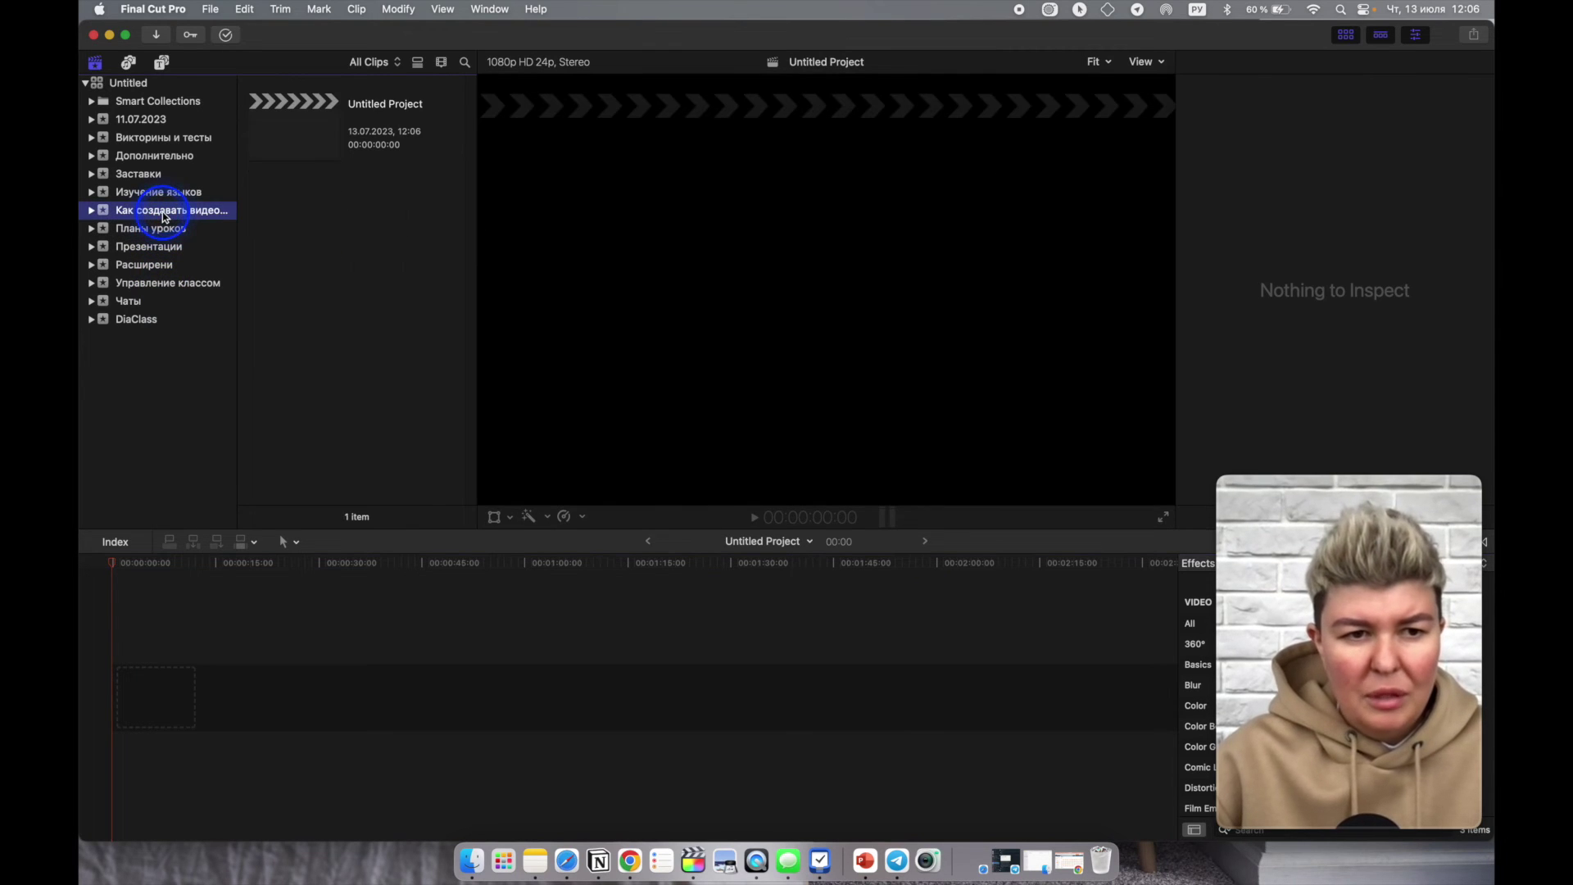
{"action": "left_click", "coordinate": [382, 102]}
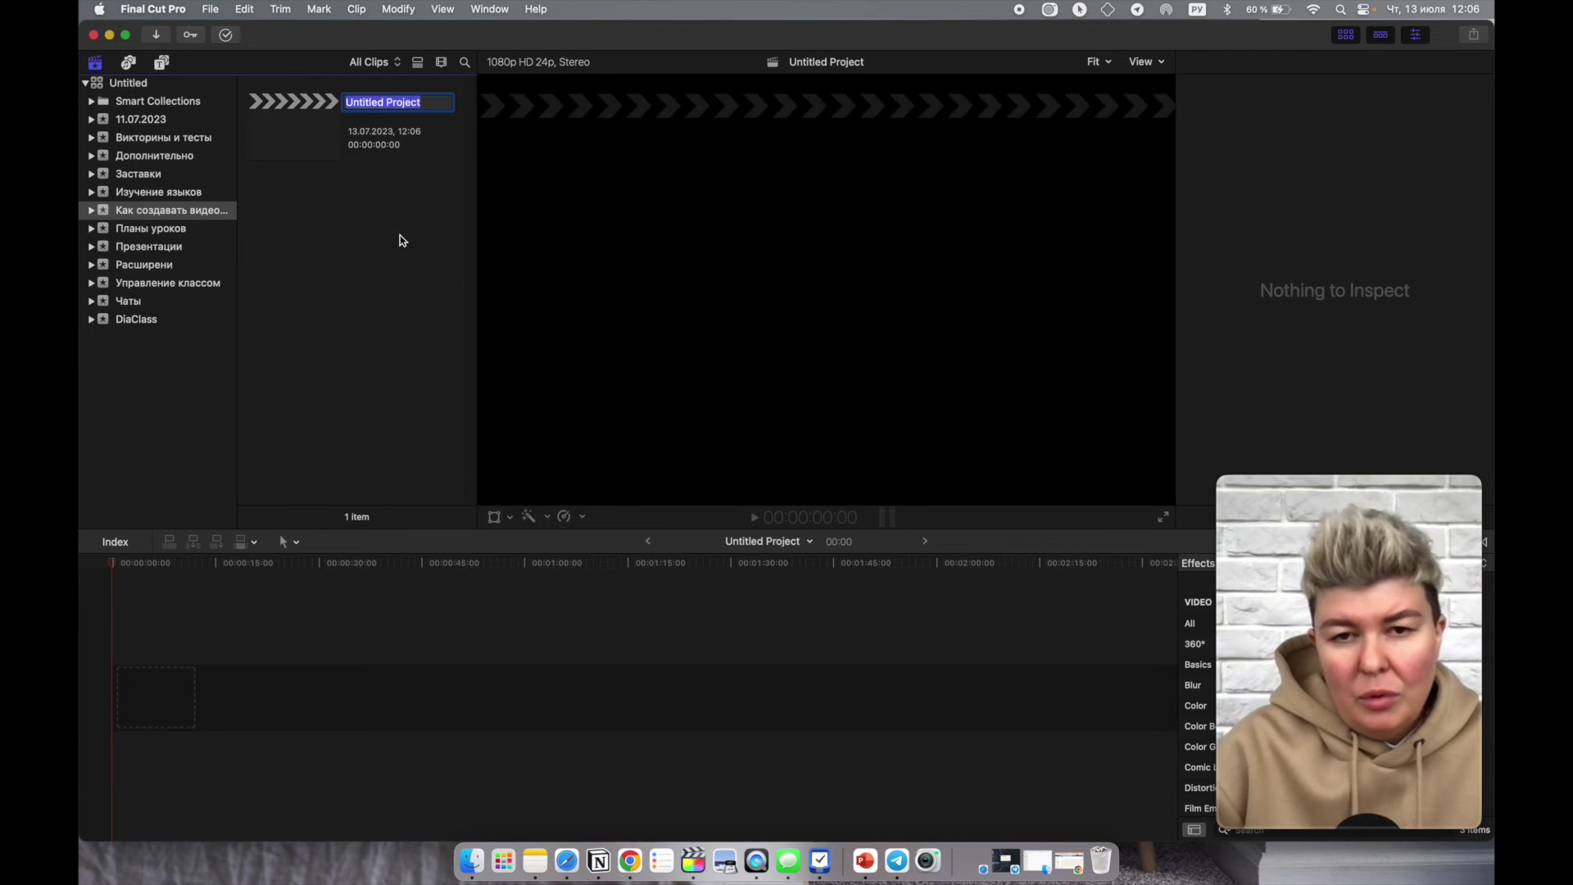
{"action": "type", "text": "Как создавать"}
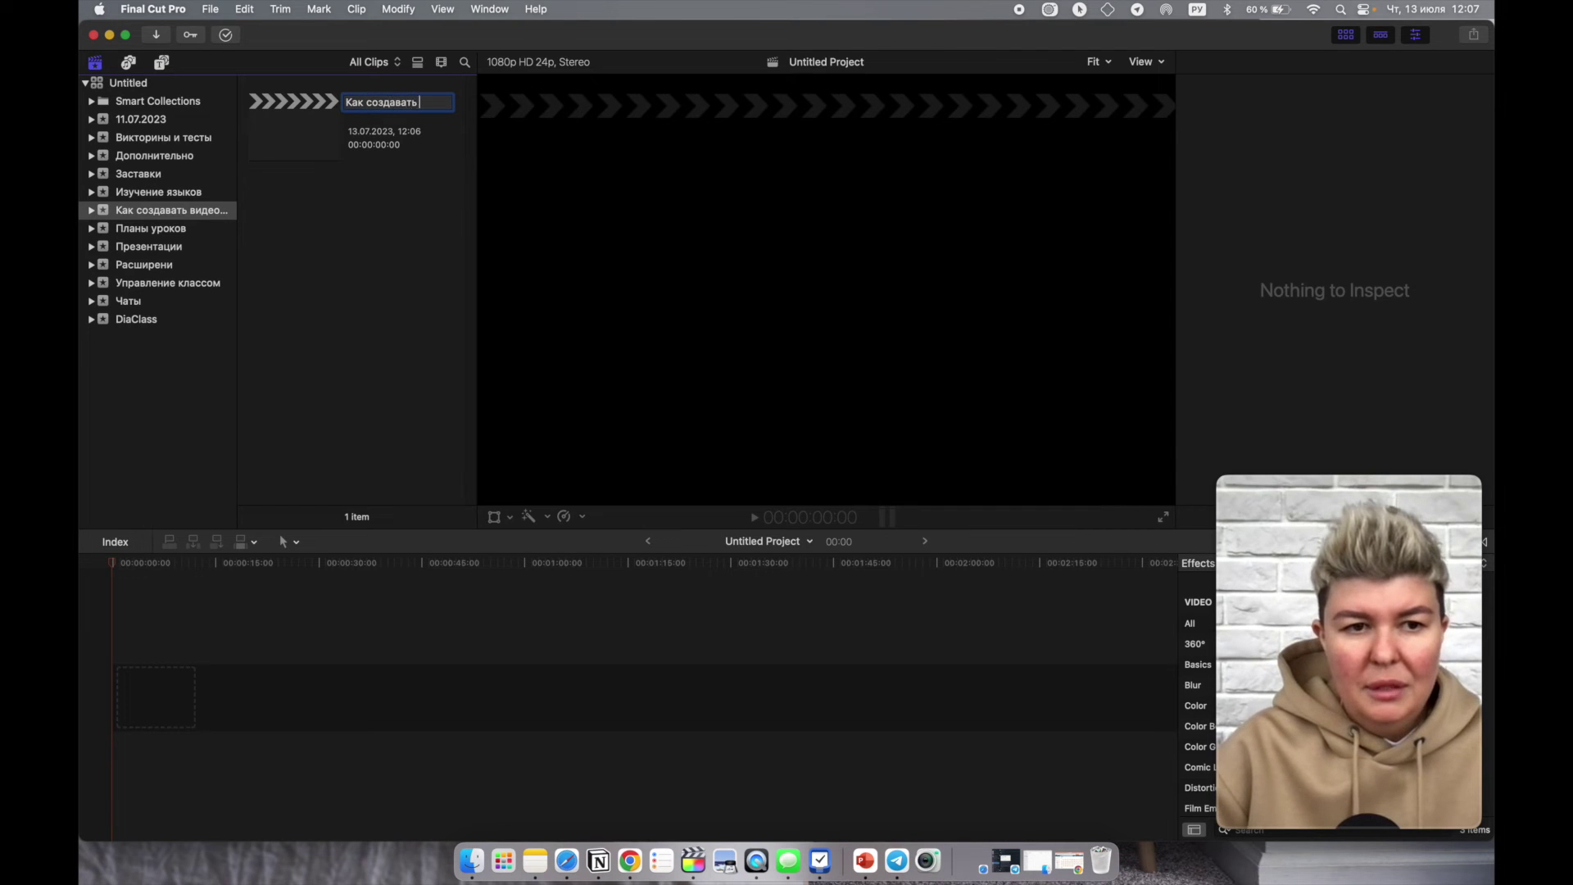
{"action": "type", "text": " видео"}
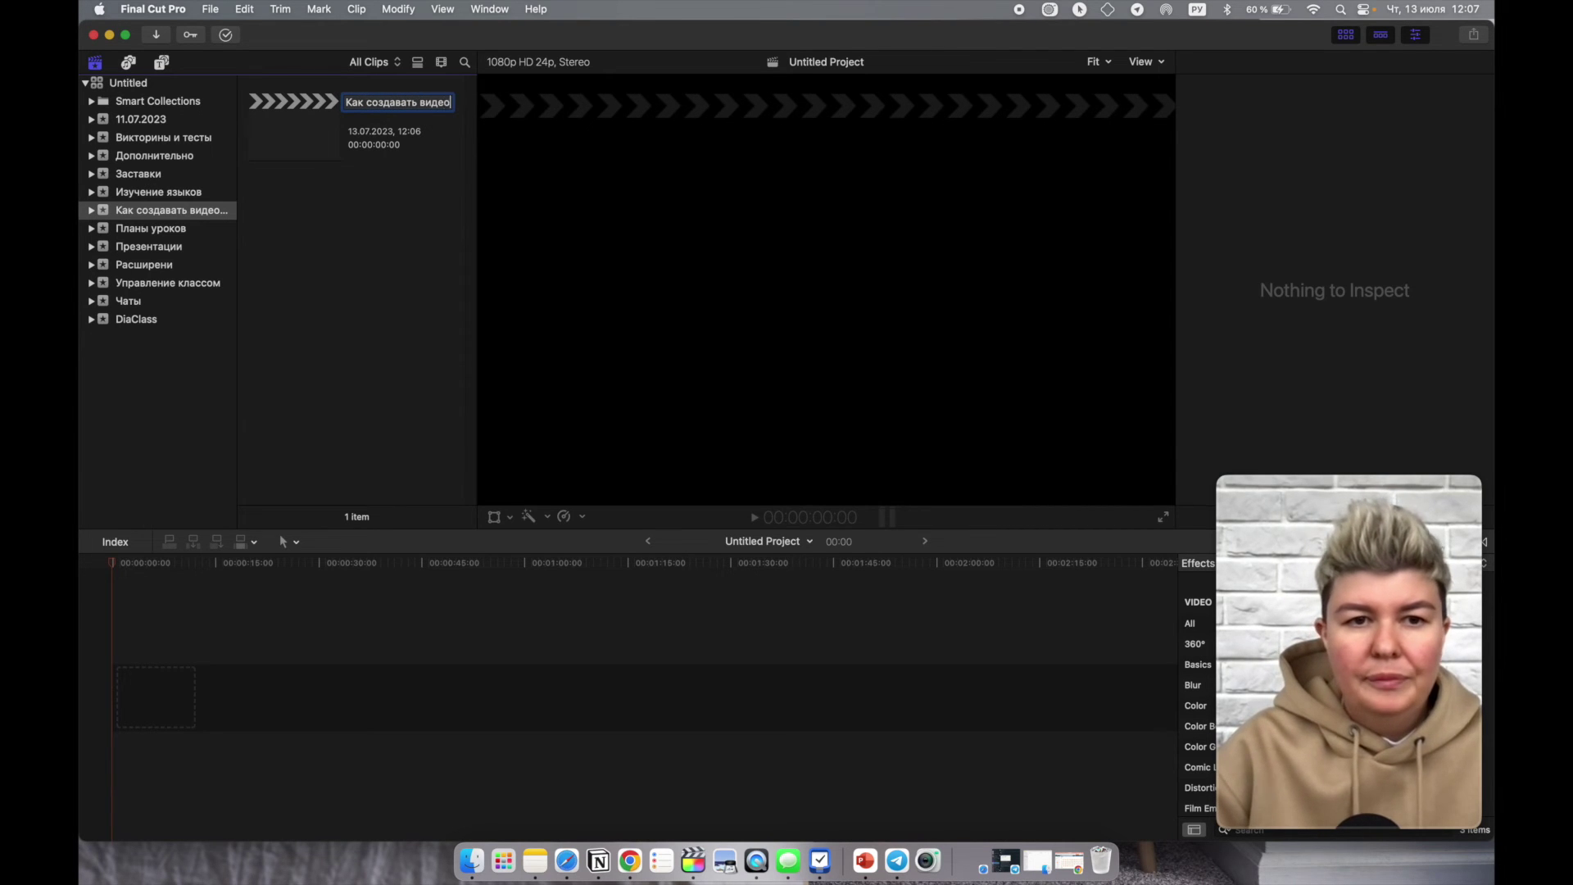
{"action": "key", "text": "super+a"}
{"action": "type", "text": "ур"}
{"action": "left_click", "coordinate": [337, 174]}
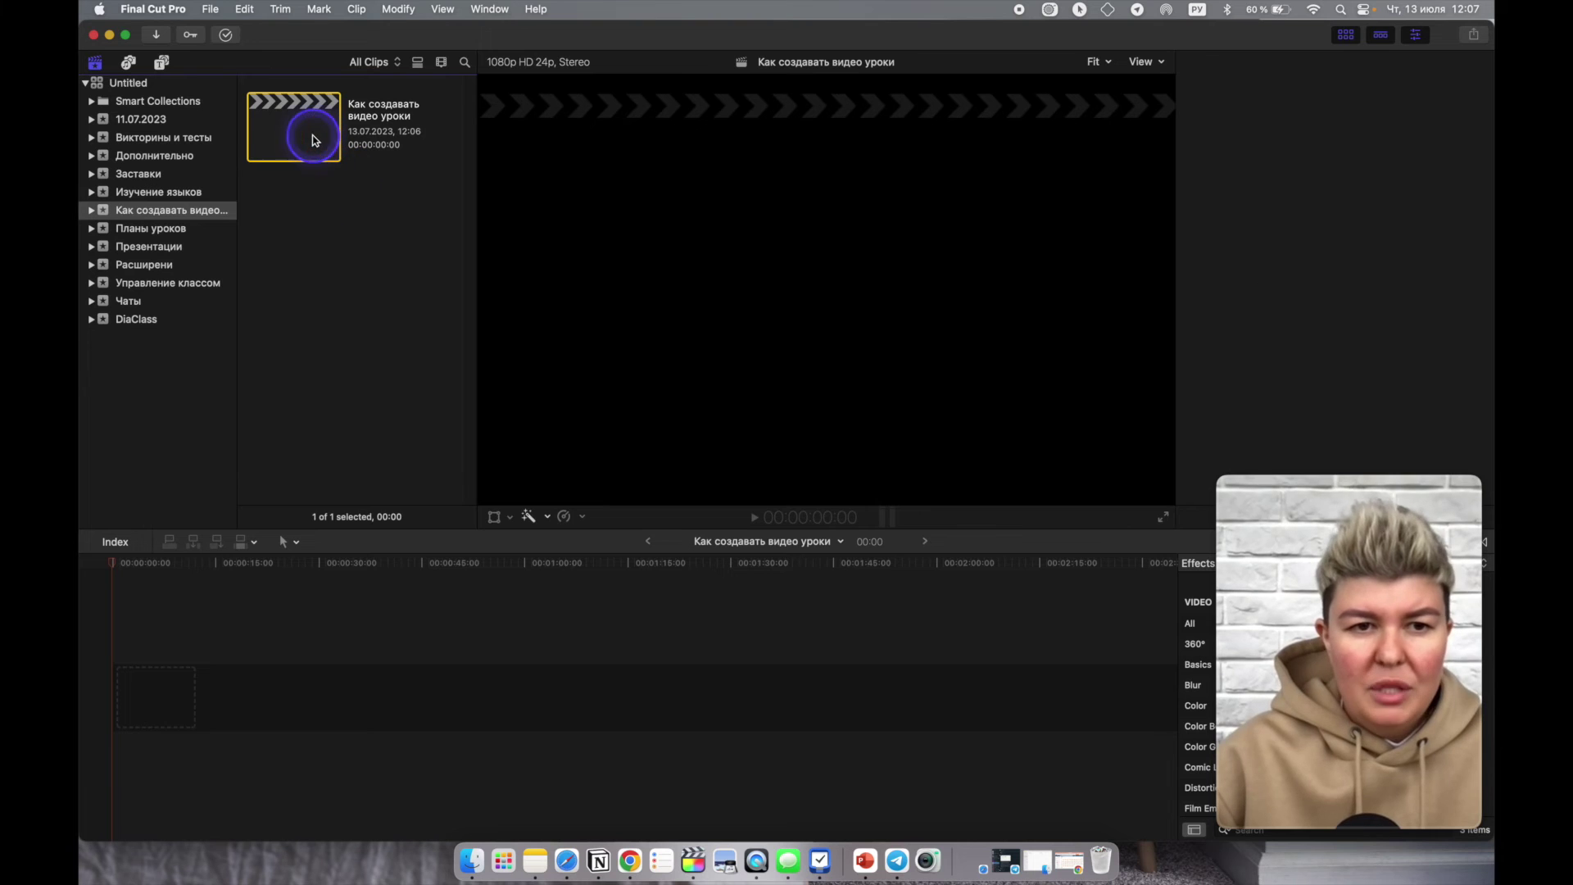
Add the desktop screen recording "Запись экрана 2023-07-13 в 11.55.17.mov" from Finder to the start of the project timeline.
{"action": "left_click", "coordinate": [472, 861]}
{"action": "left_click", "coordinate": [1082, 428]}
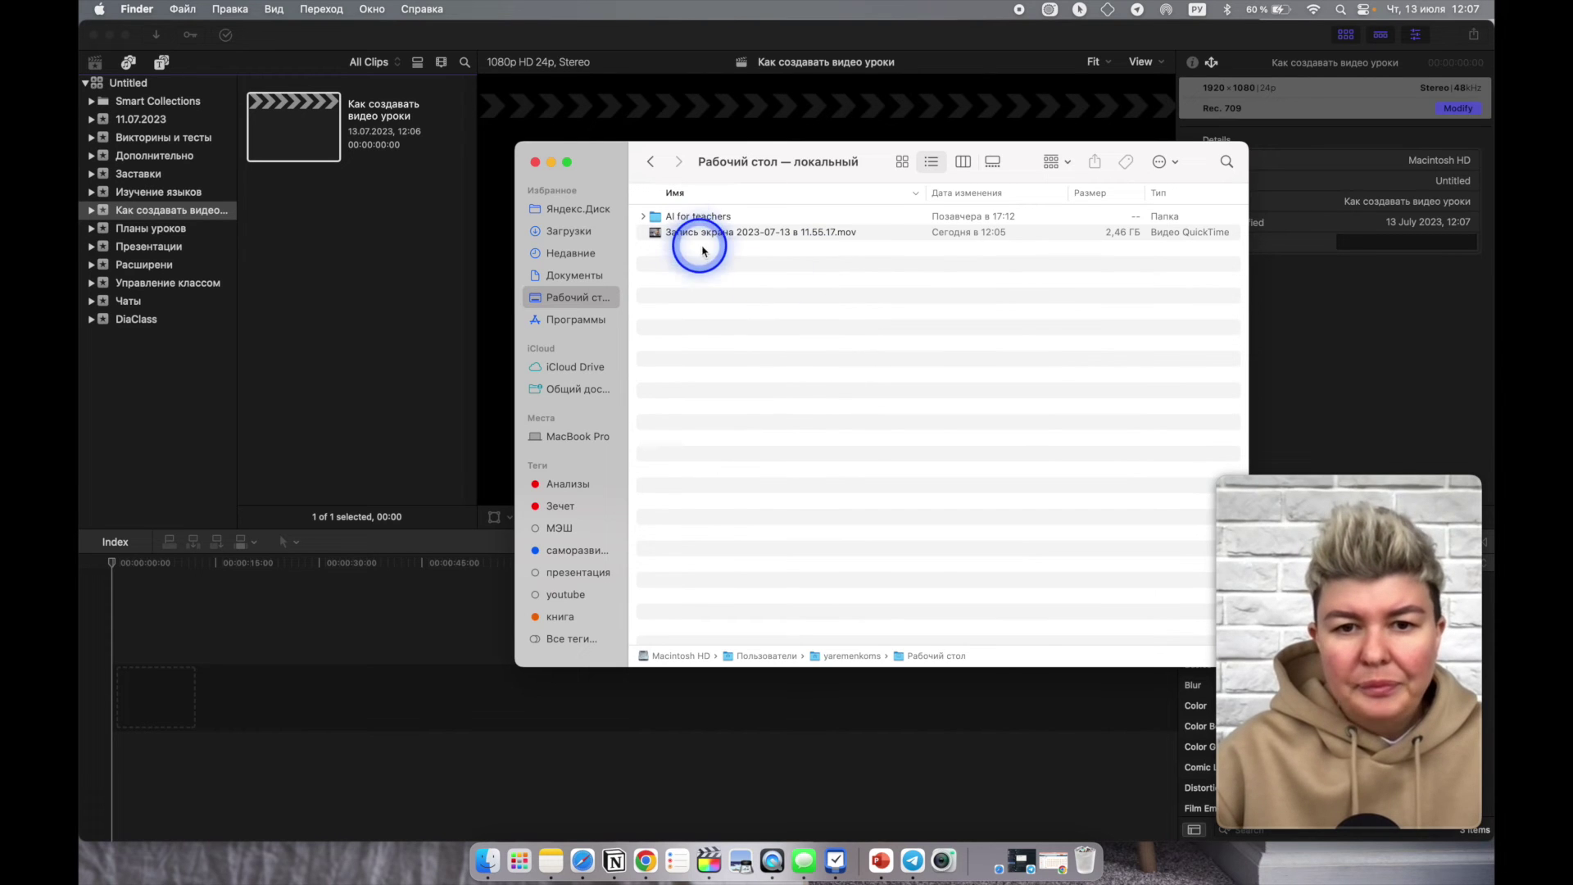
{"action": "left_click_drag", "start_coordinate": [703, 232], "coordinate": [211, 702]}
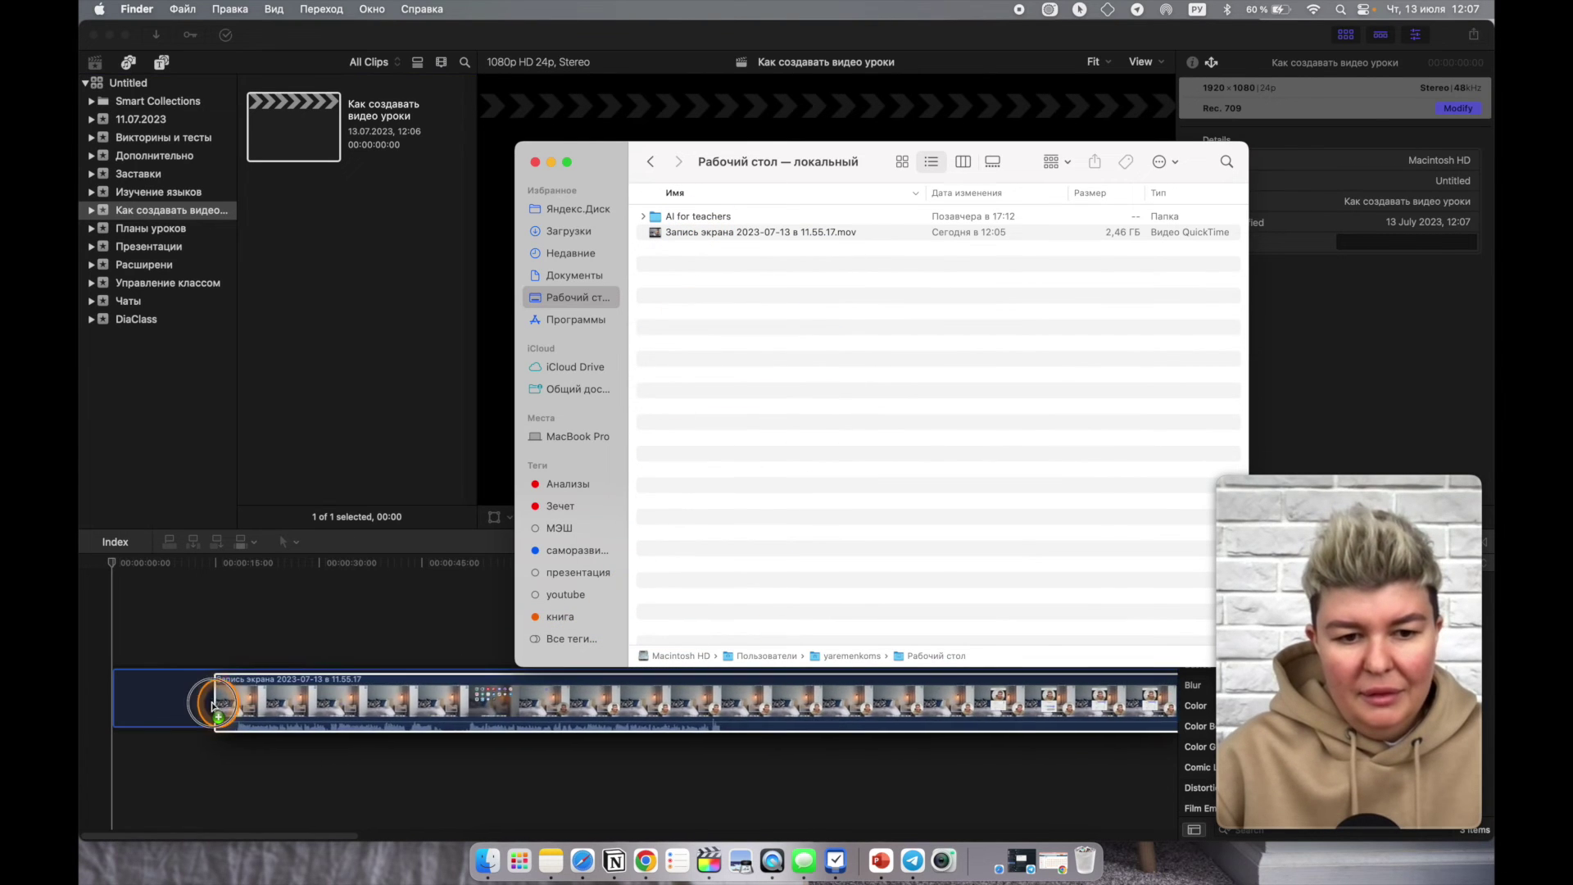
{"action": "left_click", "coordinate": [550, 163]}
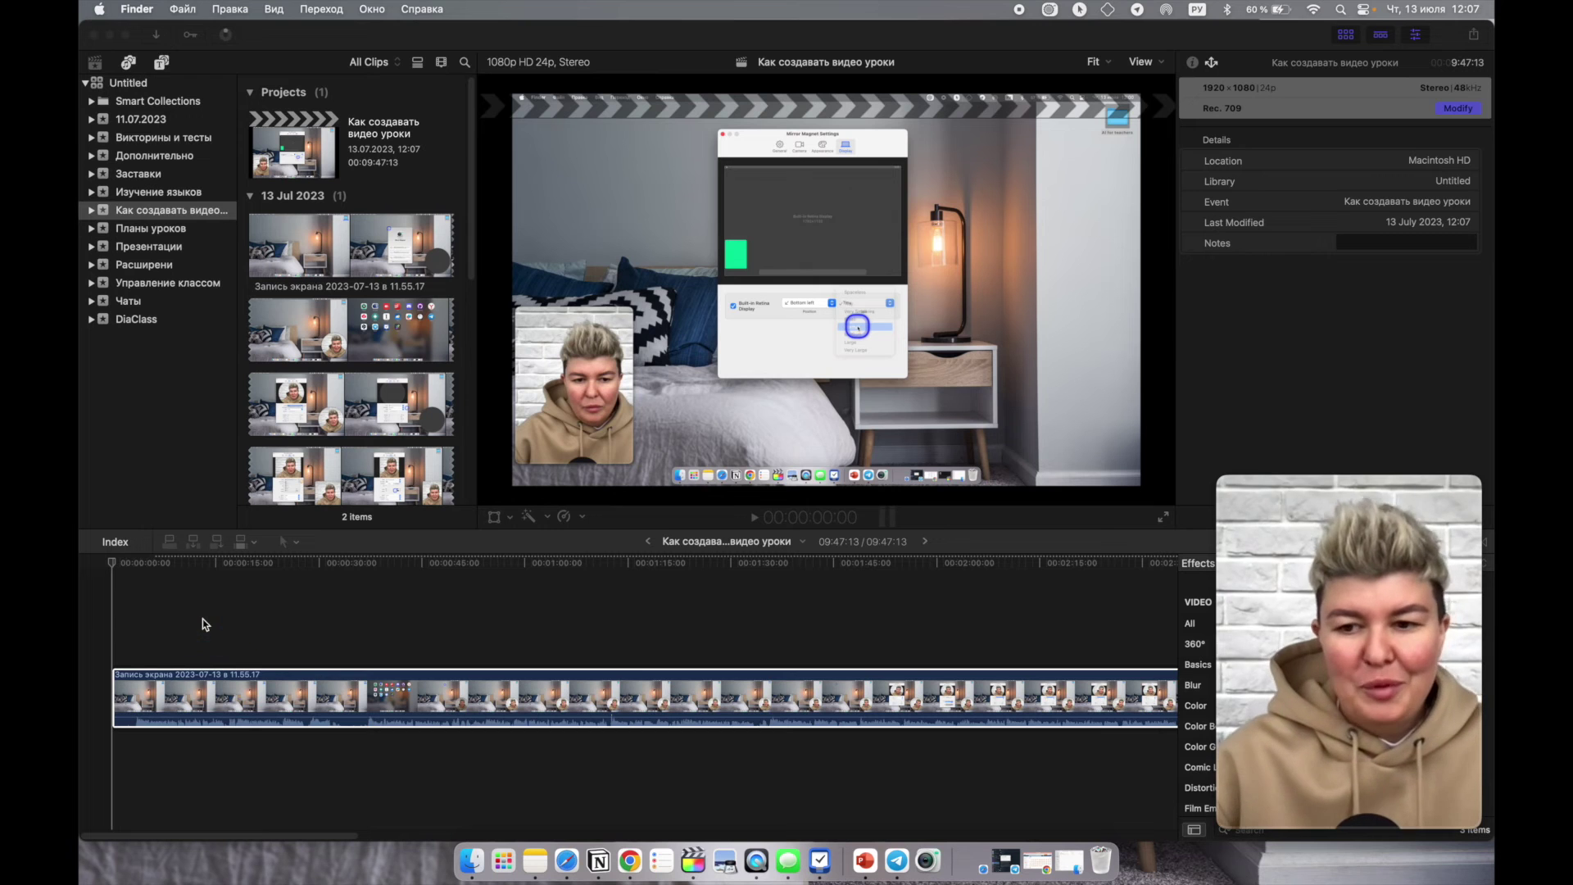
Enable the Loudness and Noise Removal audio enhancements for the screen recording clip in the timeline.
{"action": "left_click_drag", "start_coordinate": [203, 622], "coordinate": [94, 582]}
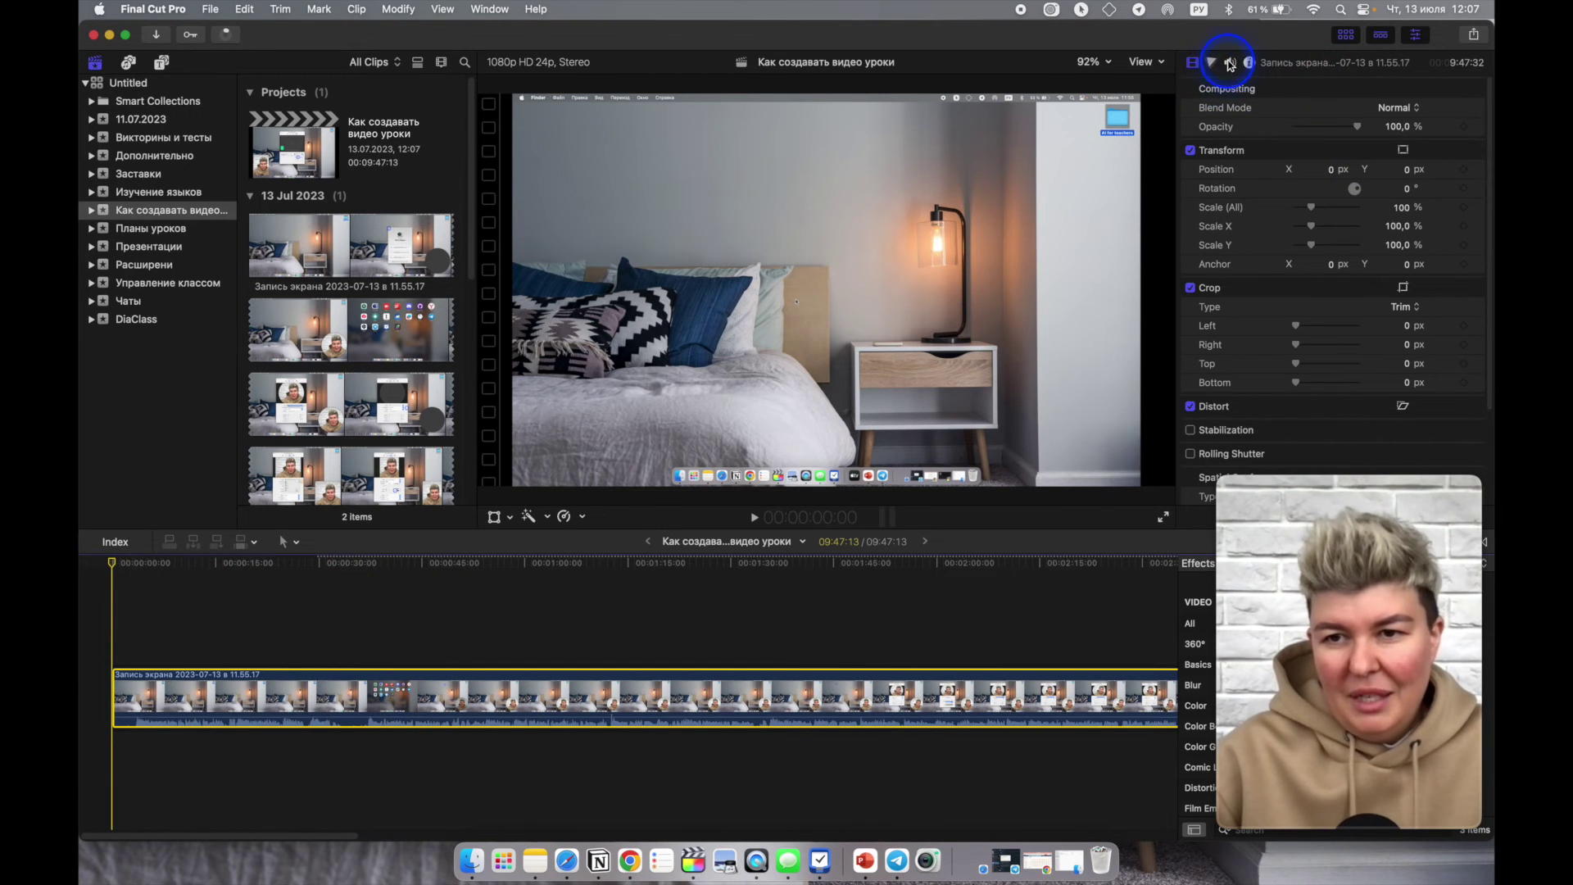
{"action": "left_click", "coordinate": [1230, 64]}
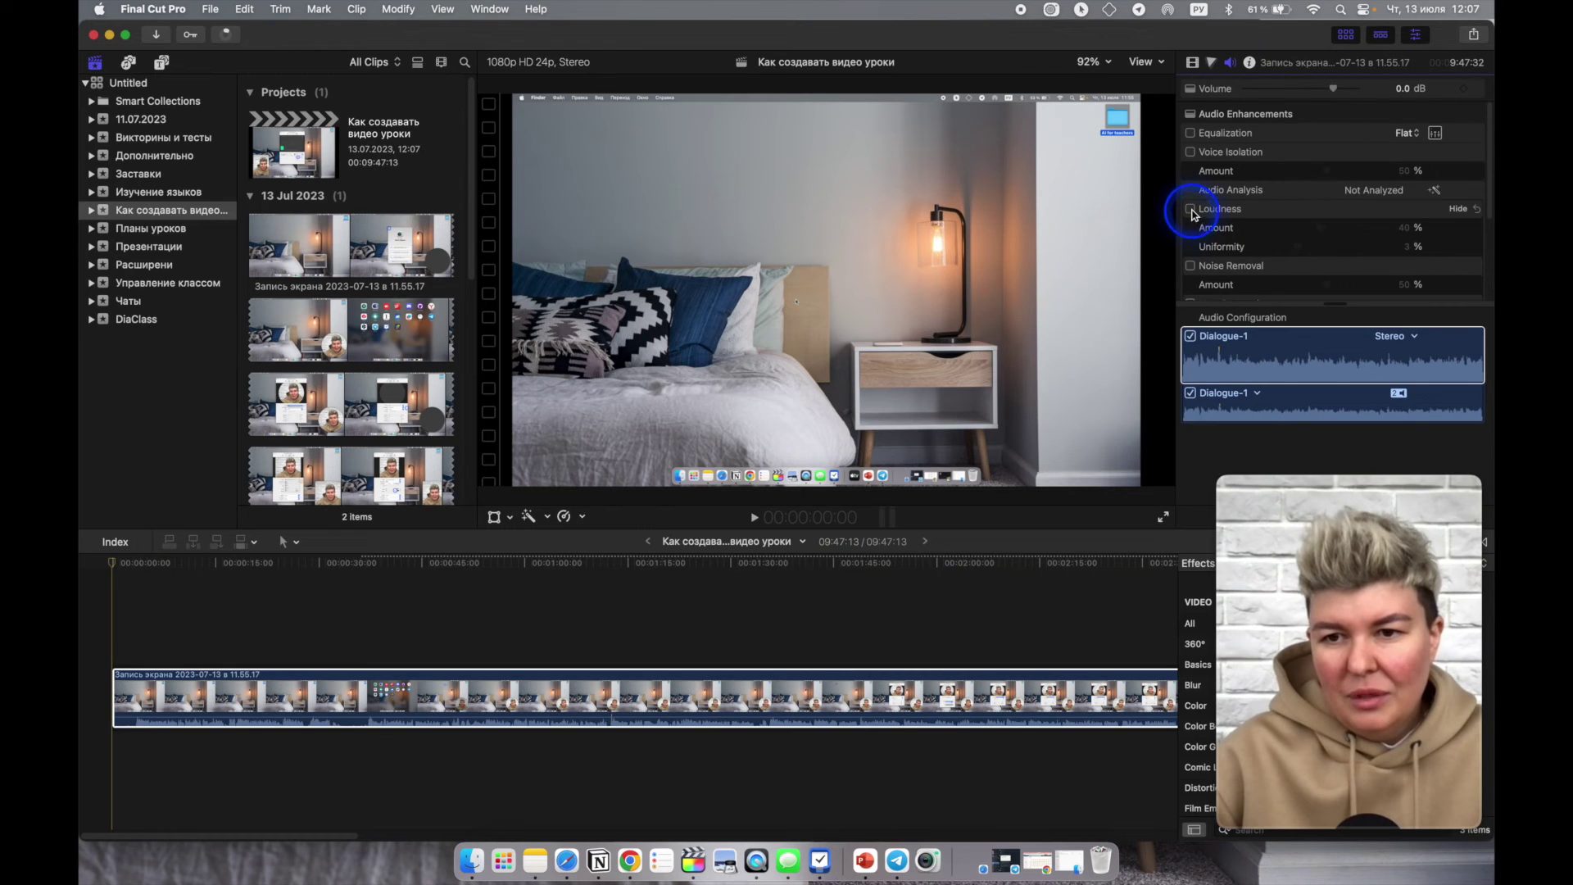
{"action": "left_click", "coordinate": [1192, 265]}
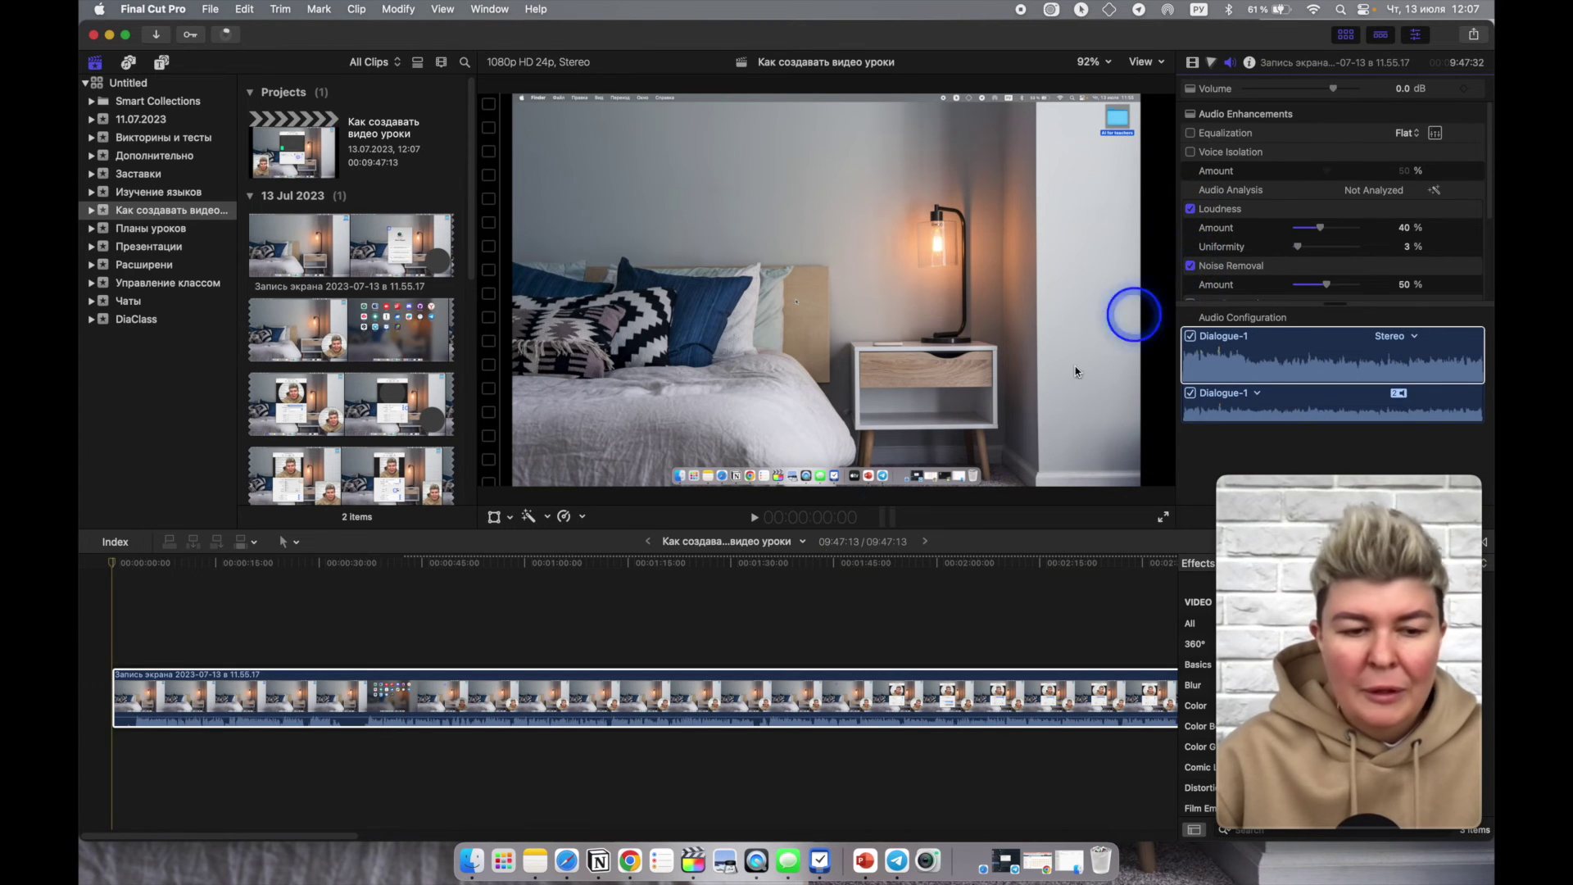
Examine the Crop tool's Trim frame and its edge handles on the timeline clip, and close the tool.
{"action": "left_click", "coordinate": [264, 688]}
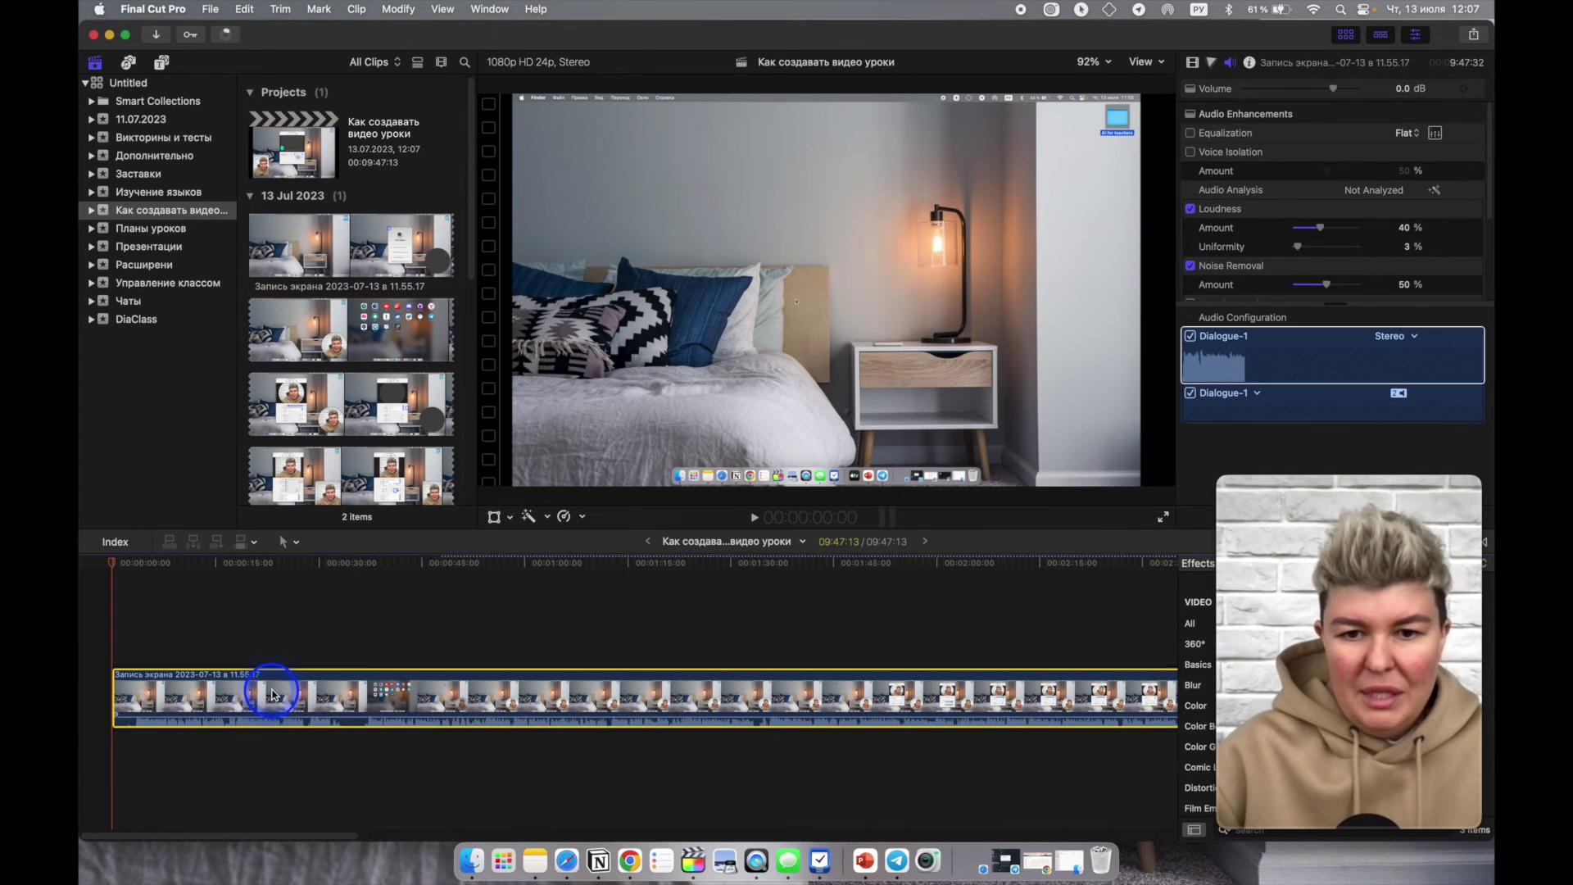
{"action": "left_click", "coordinate": [510, 518]}
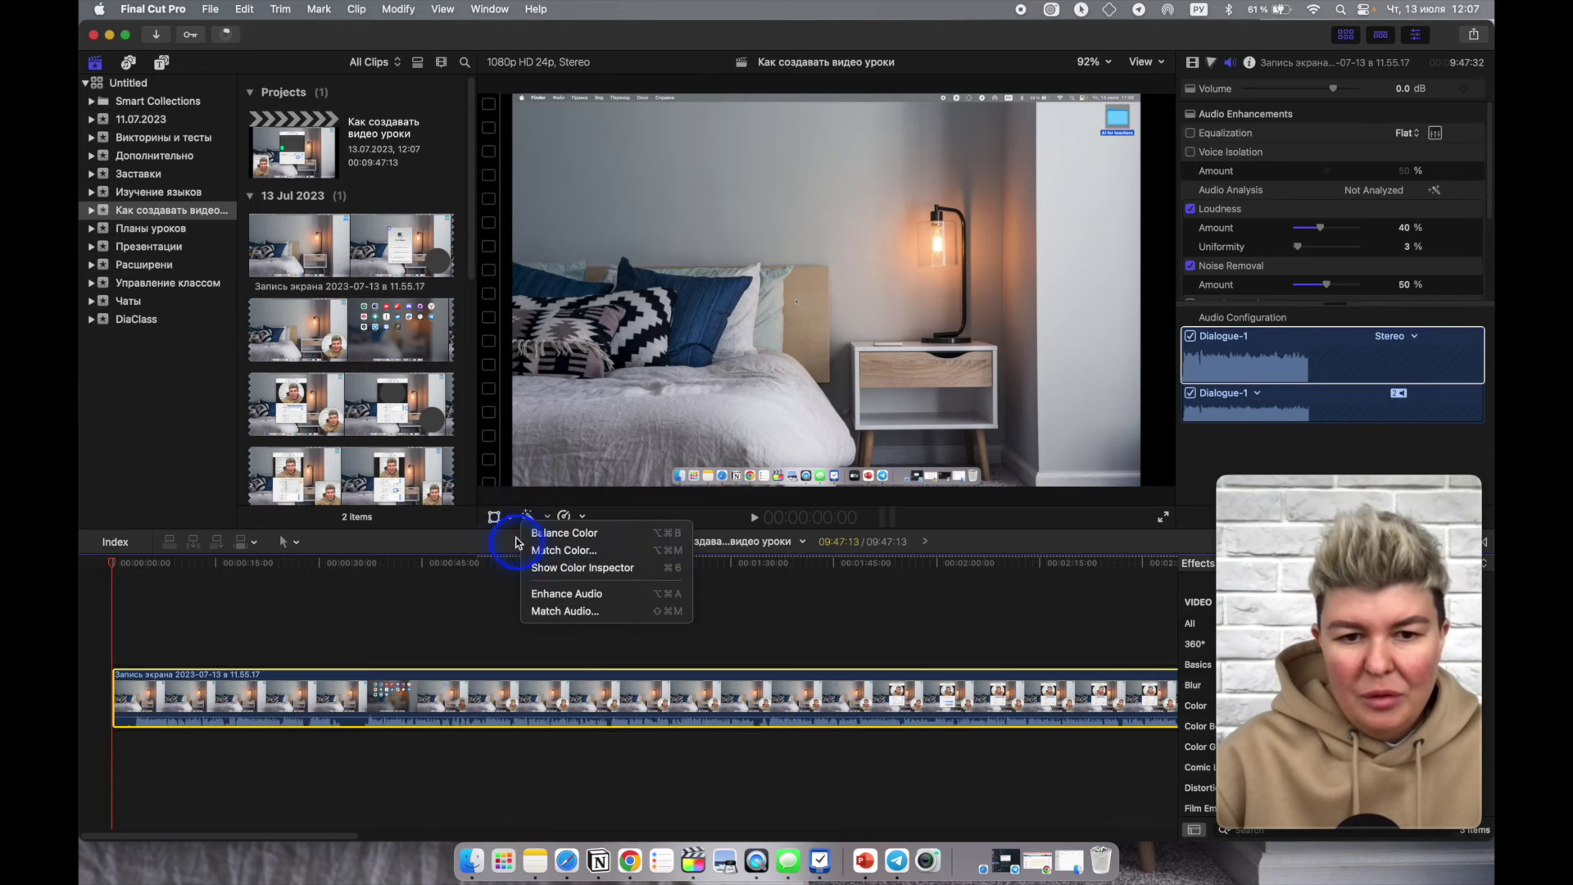
{"action": "left_click", "coordinate": [510, 518]}
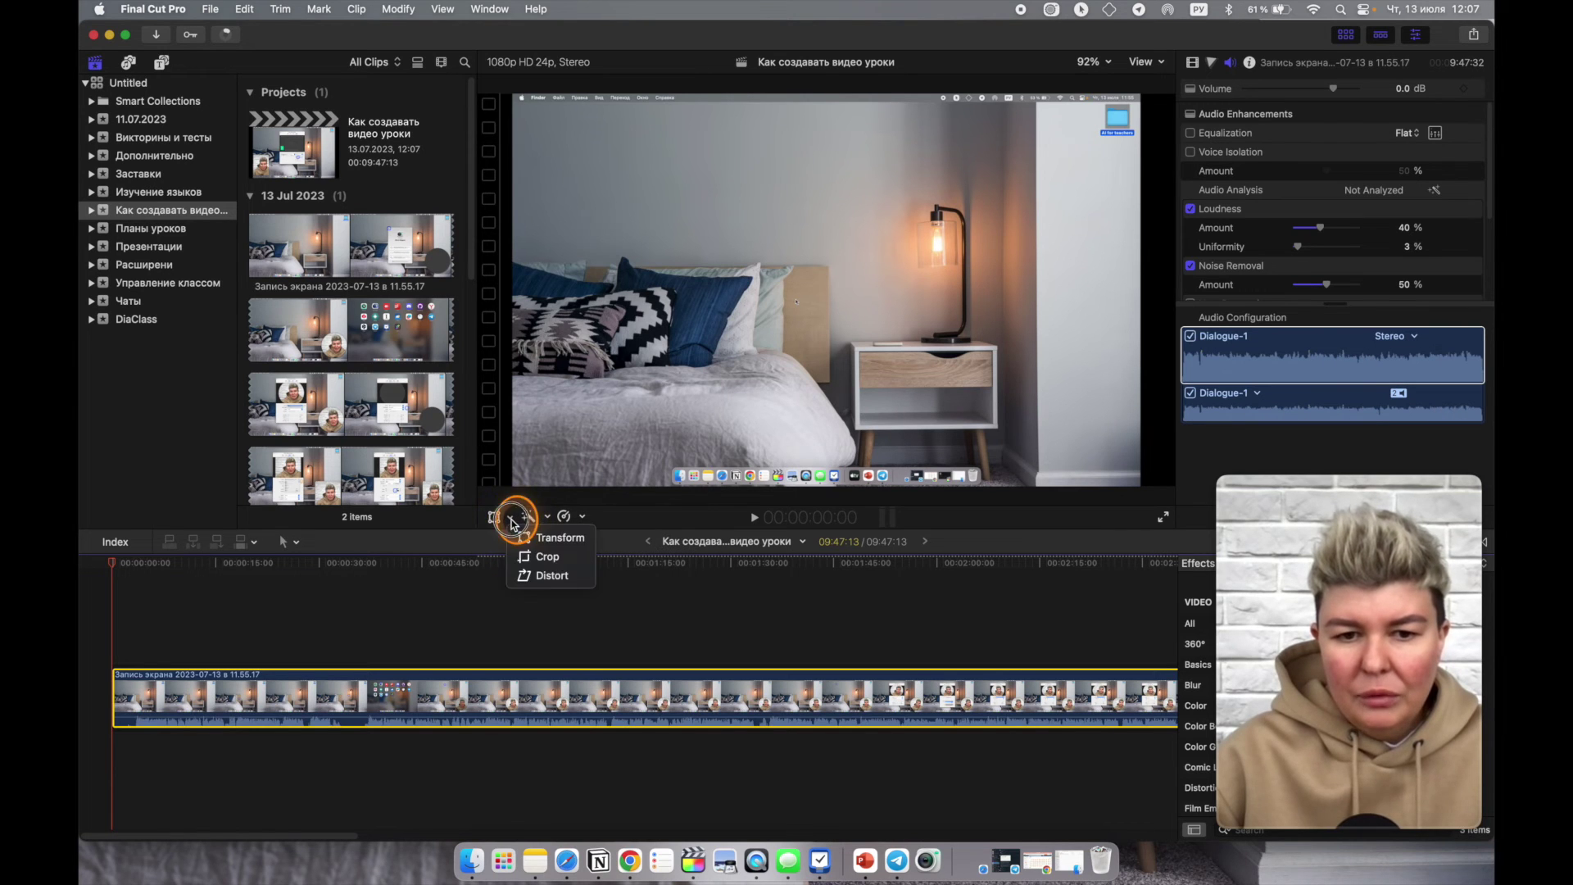
{"action": "left_click", "coordinate": [533, 557]}
{"action": "mouse_move", "coordinate": [1141, 486]}
{"action": "left_mouse_down"}
{"action": "mouse_move", "coordinate": [1141, 467]}
{"action": "mouse_move", "coordinate": [1151, 497]}
{"action": "left_mouse_up"}
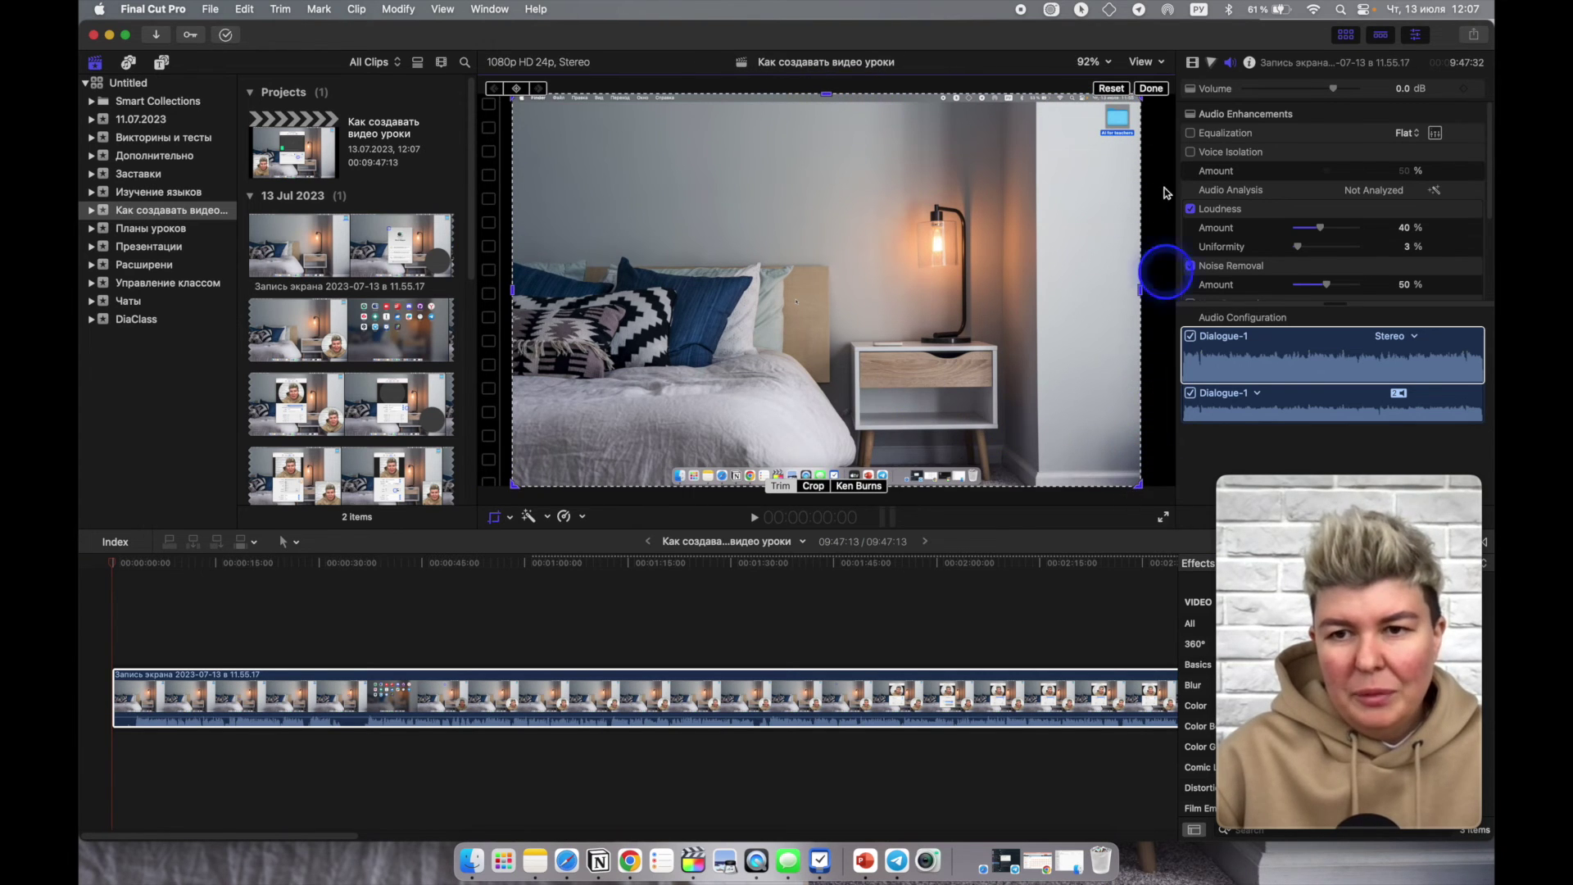
{"action": "left_click", "coordinate": [1141, 295]}
{"action": "left_click", "coordinate": [1152, 87]}
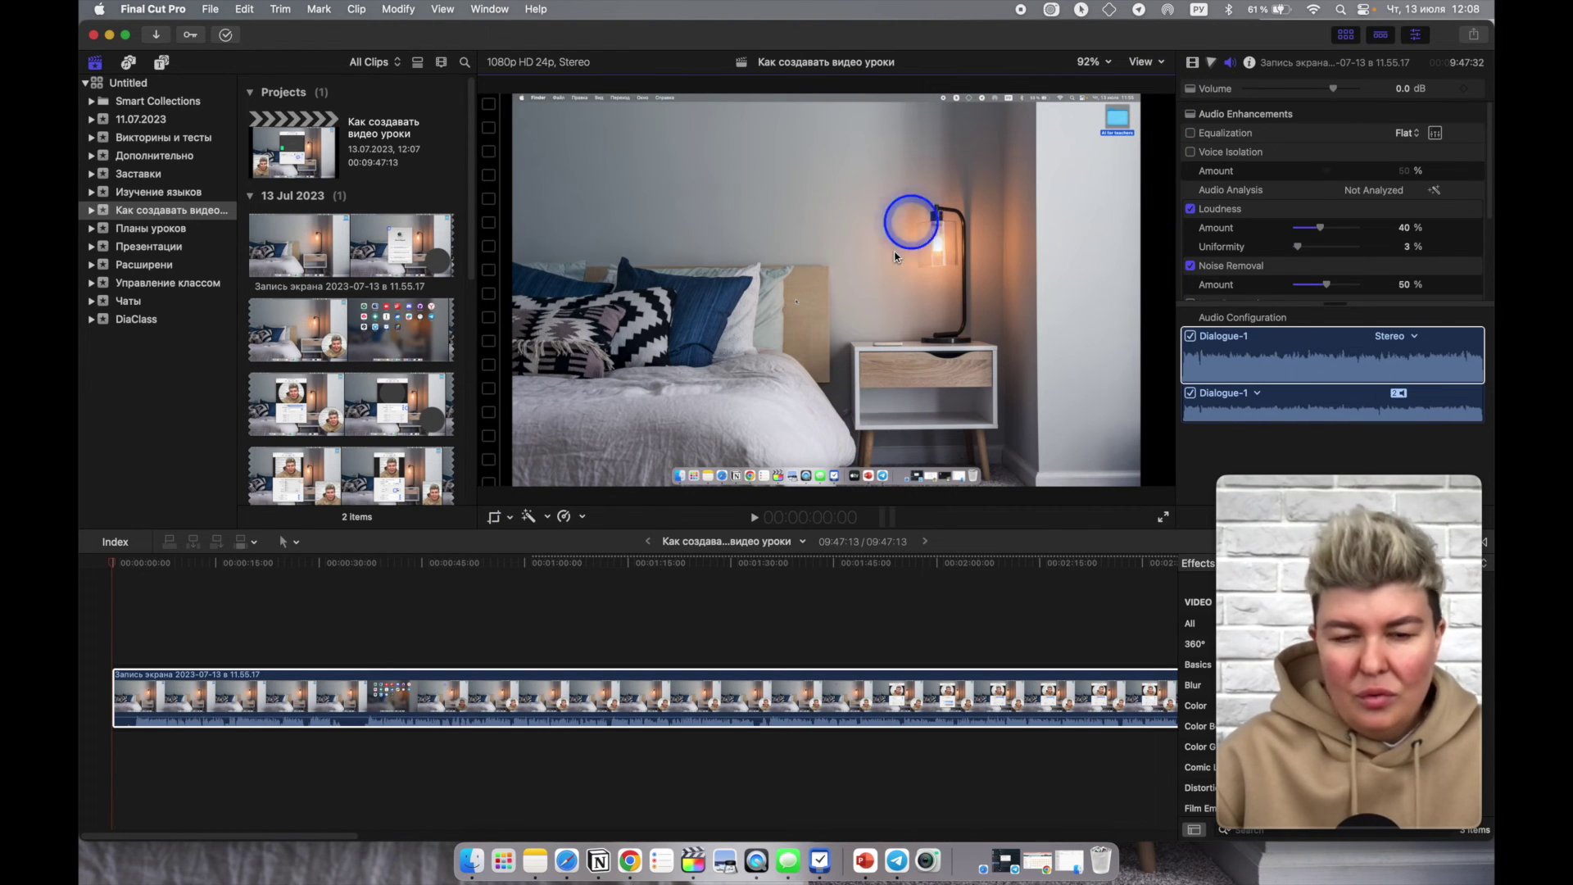
Trim the start of the clip up to 3:09, after trying a split at that point and undoing it.
{"action": "left_click", "coordinate": [234, 698]}
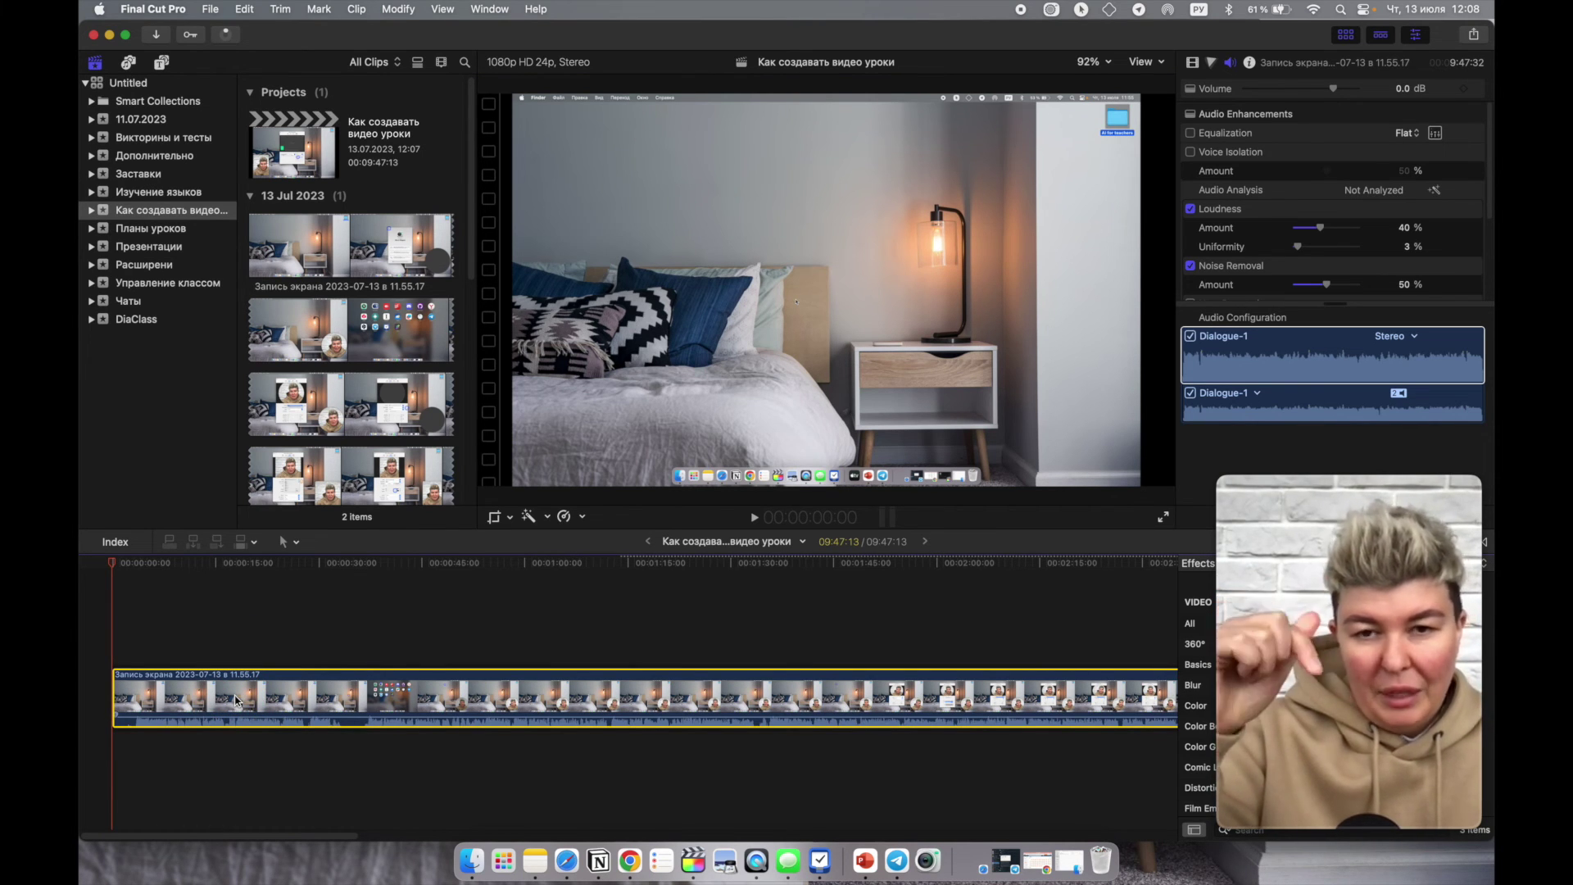
{"action": "key", "text": "super+equal"}
{"action": "key", "text": "super+equal"}
{"action": "key", "text": "super+equal"}
{"action": "key", "text": "super+equal"}
{"action": "key", "text": "super+equal"}
{"action": "key", "text": "super+equal"}
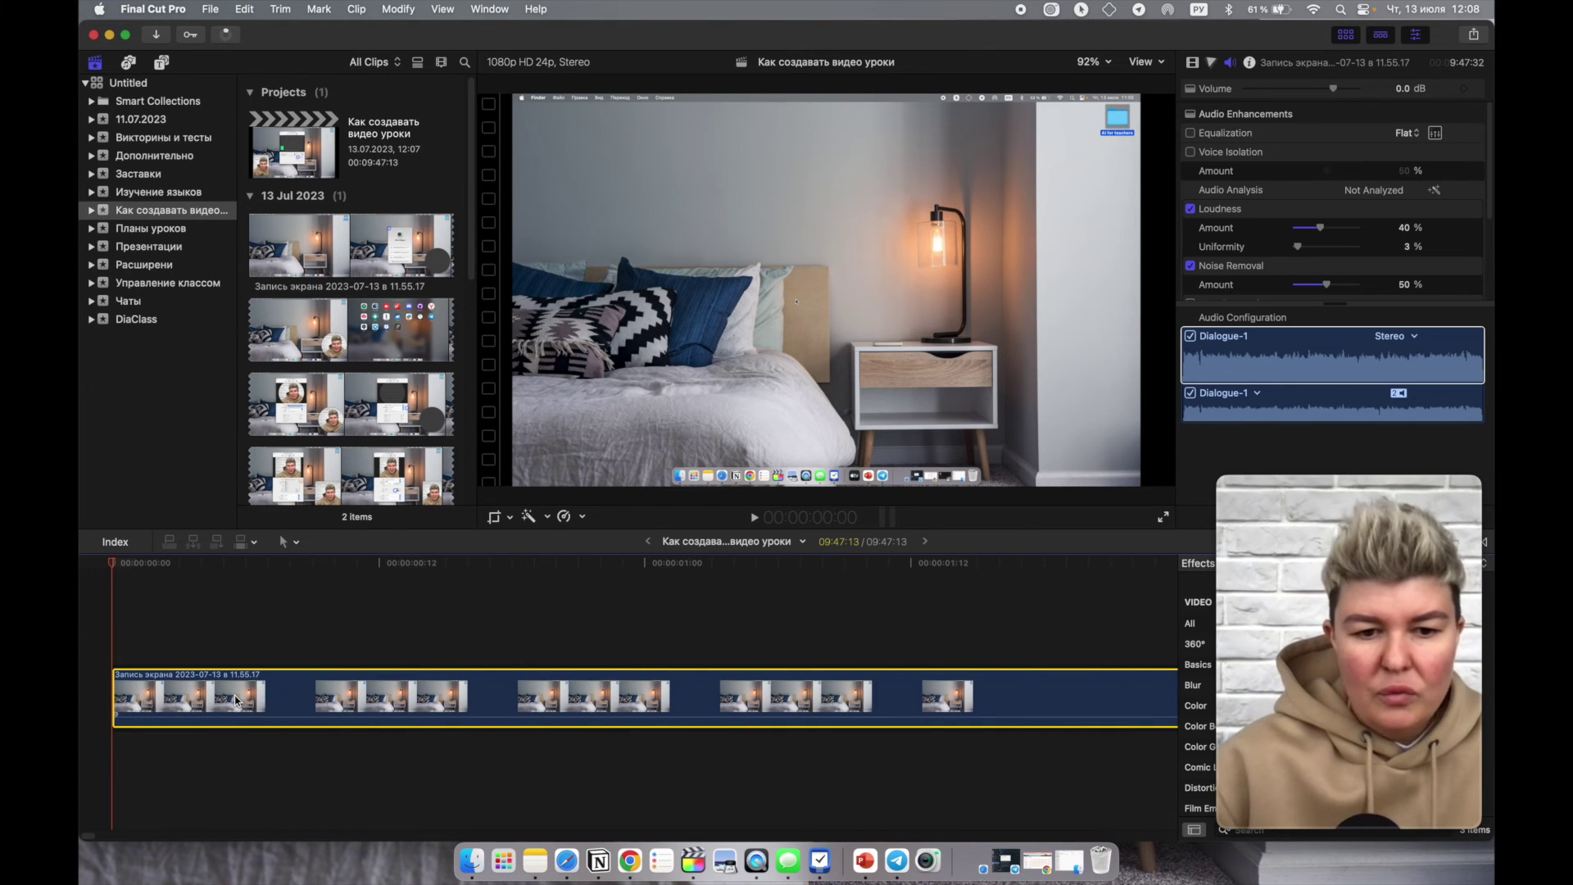
{"action": "key", "text": "super+minus"}
{"action": "key", "text": "super+minus"}
{"action": "key", "text": "super+minus"}
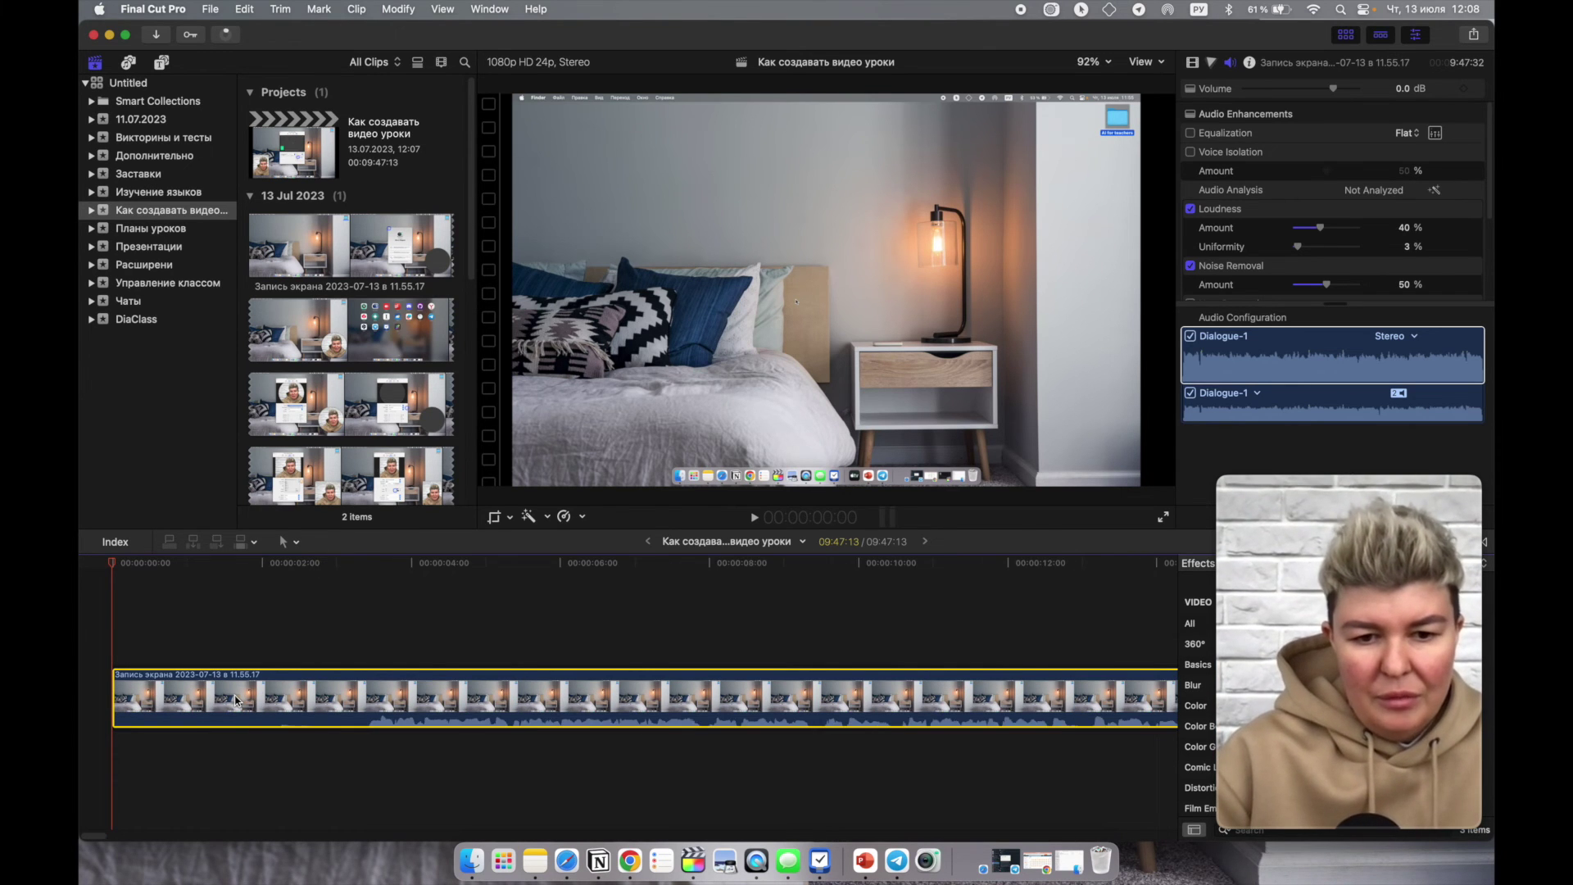
{"action": "key", "text": "super+minus"}
{"action": "left_click", "coordinate": [363, 721]}
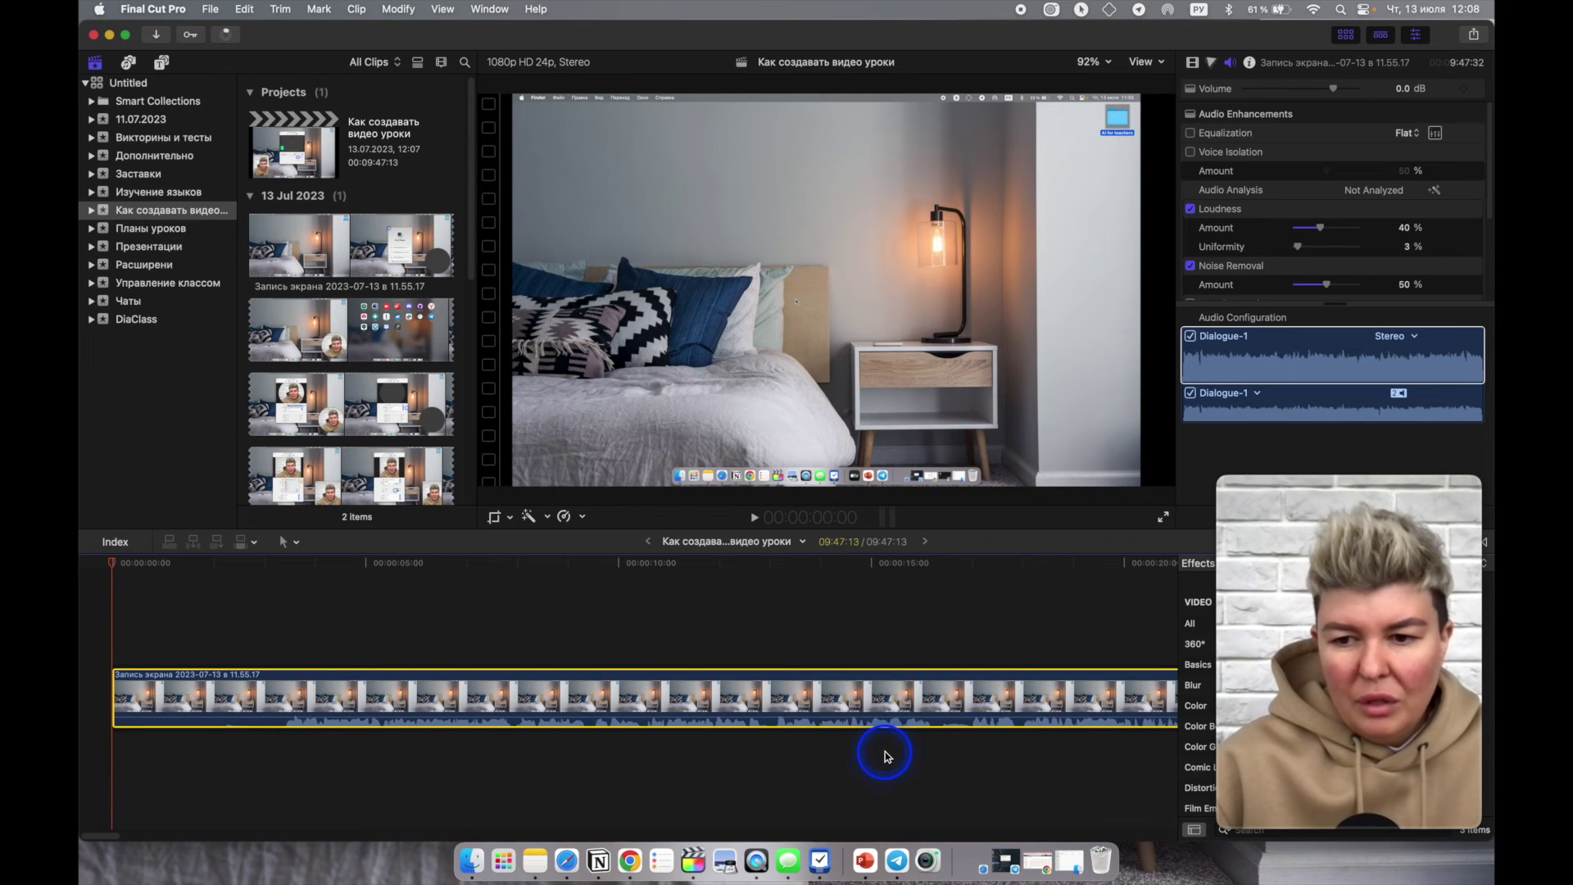
{"action": "left_click_drag", "start_coordinate": [116, 562], "coordinate": [286, 582]}
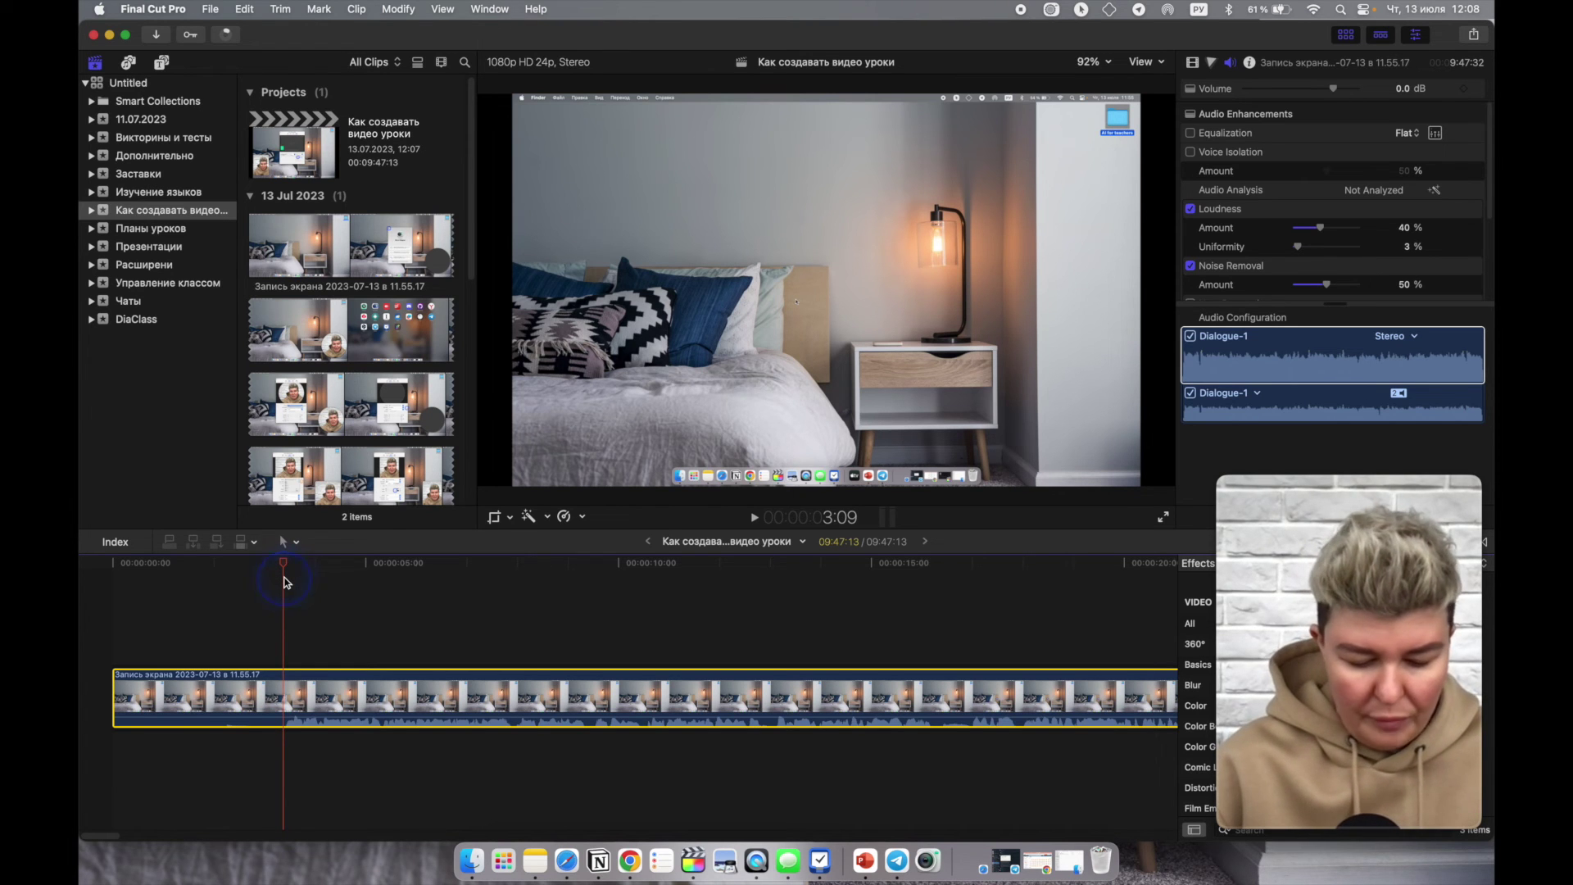
{"action": "key", "text": "super+b"}
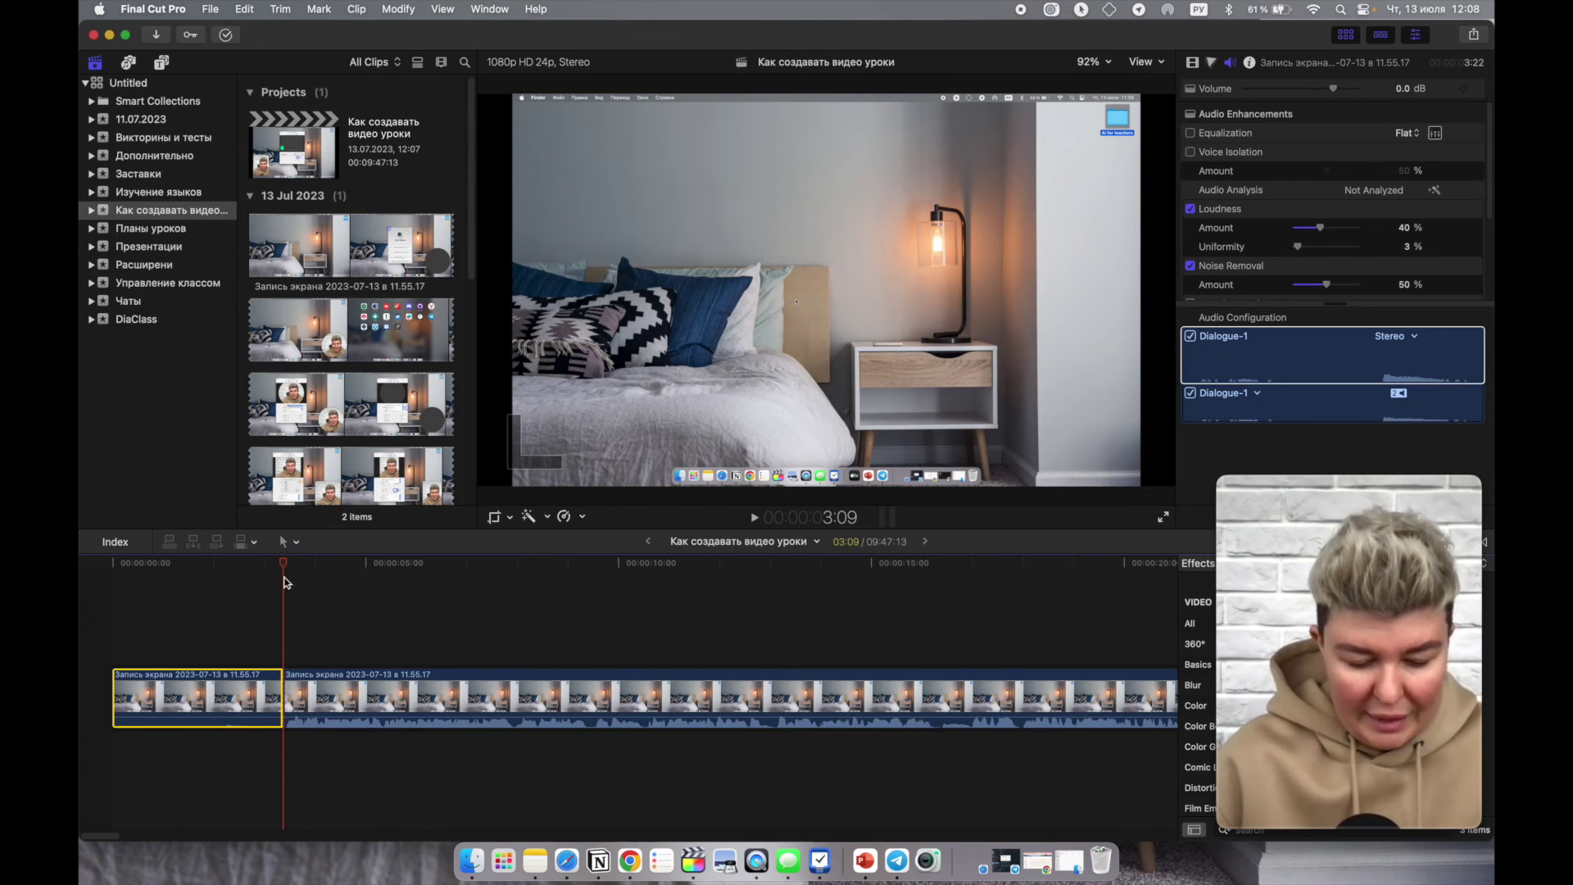
{"action": "key", "text": "super+z"}
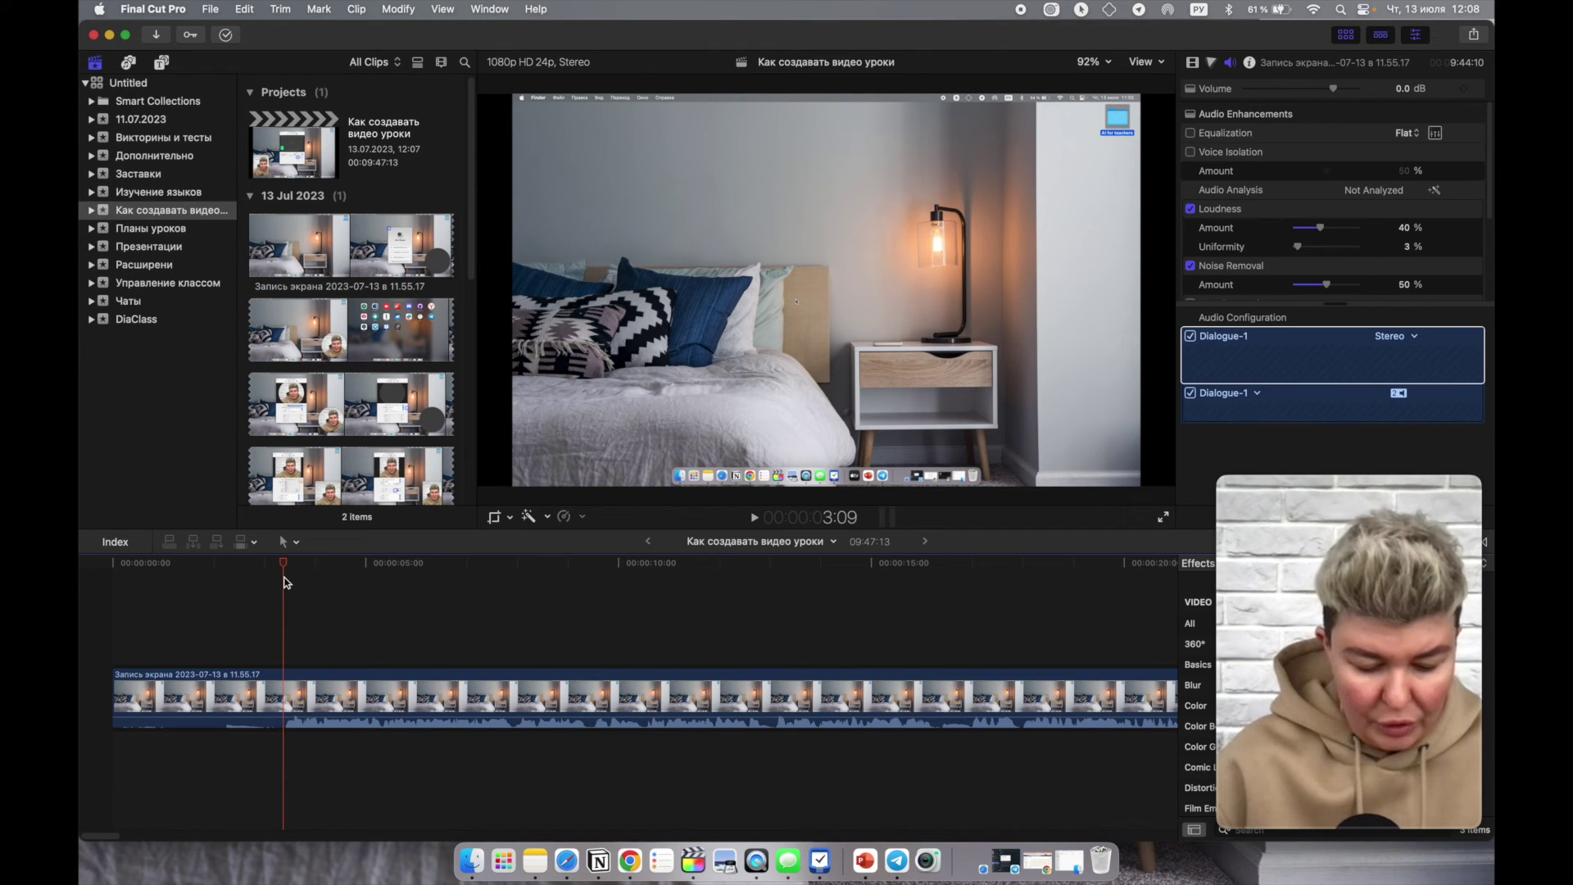
{"action": "key", "text": "alt+bracketleft"}
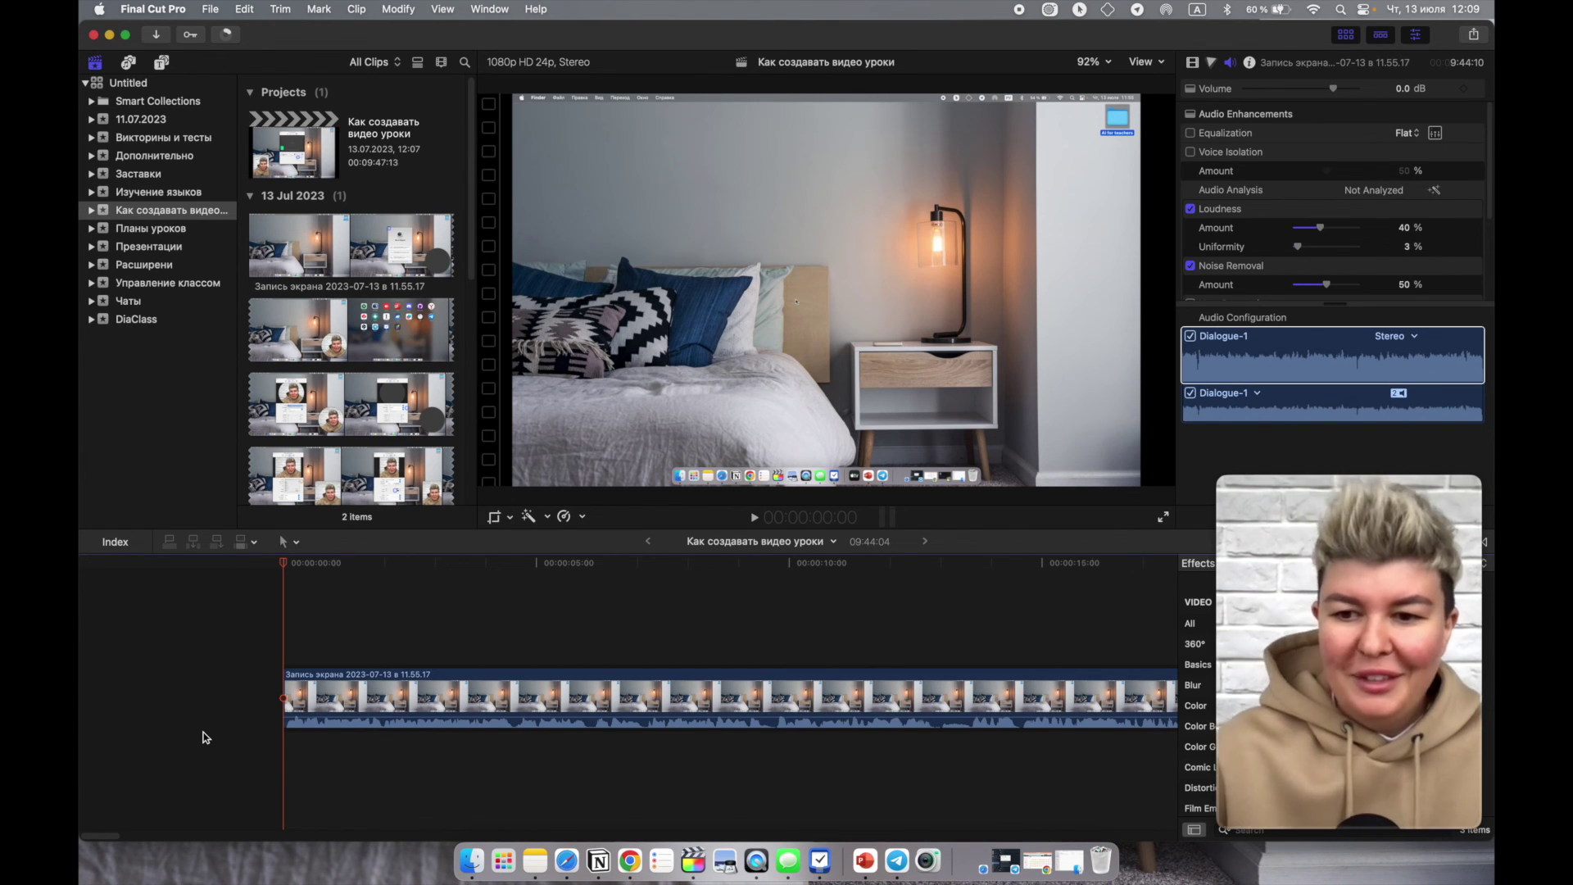
Play the opening of the trimmed screen recording from the start of the timeline to check the cut.
{"action": "left_click", "coordinate": [205, 736]}
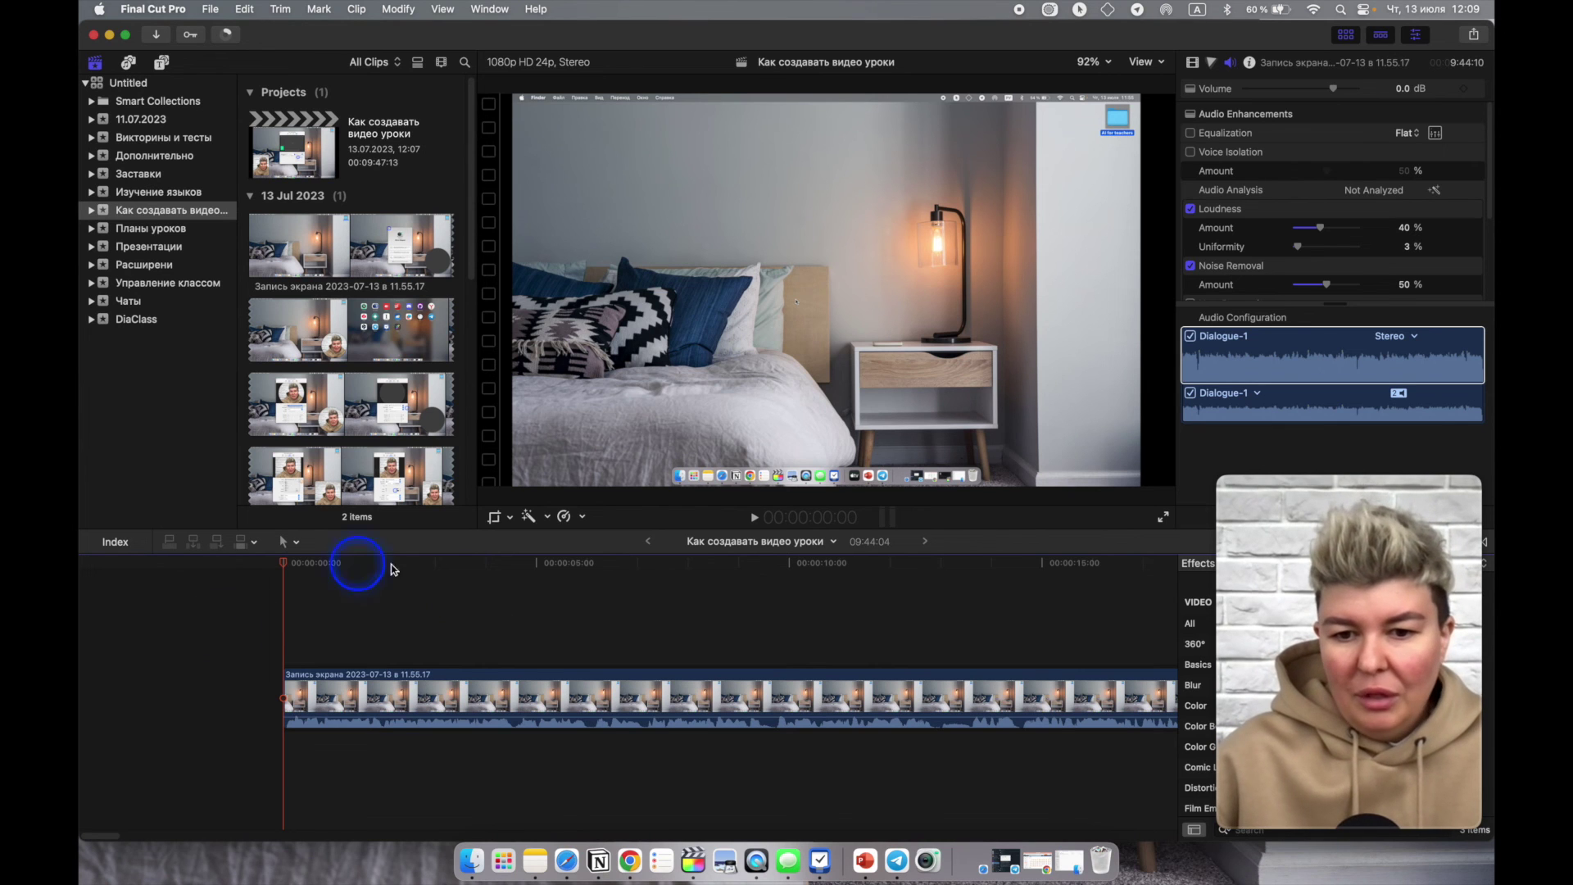
{"action": "key", "text": "space"}
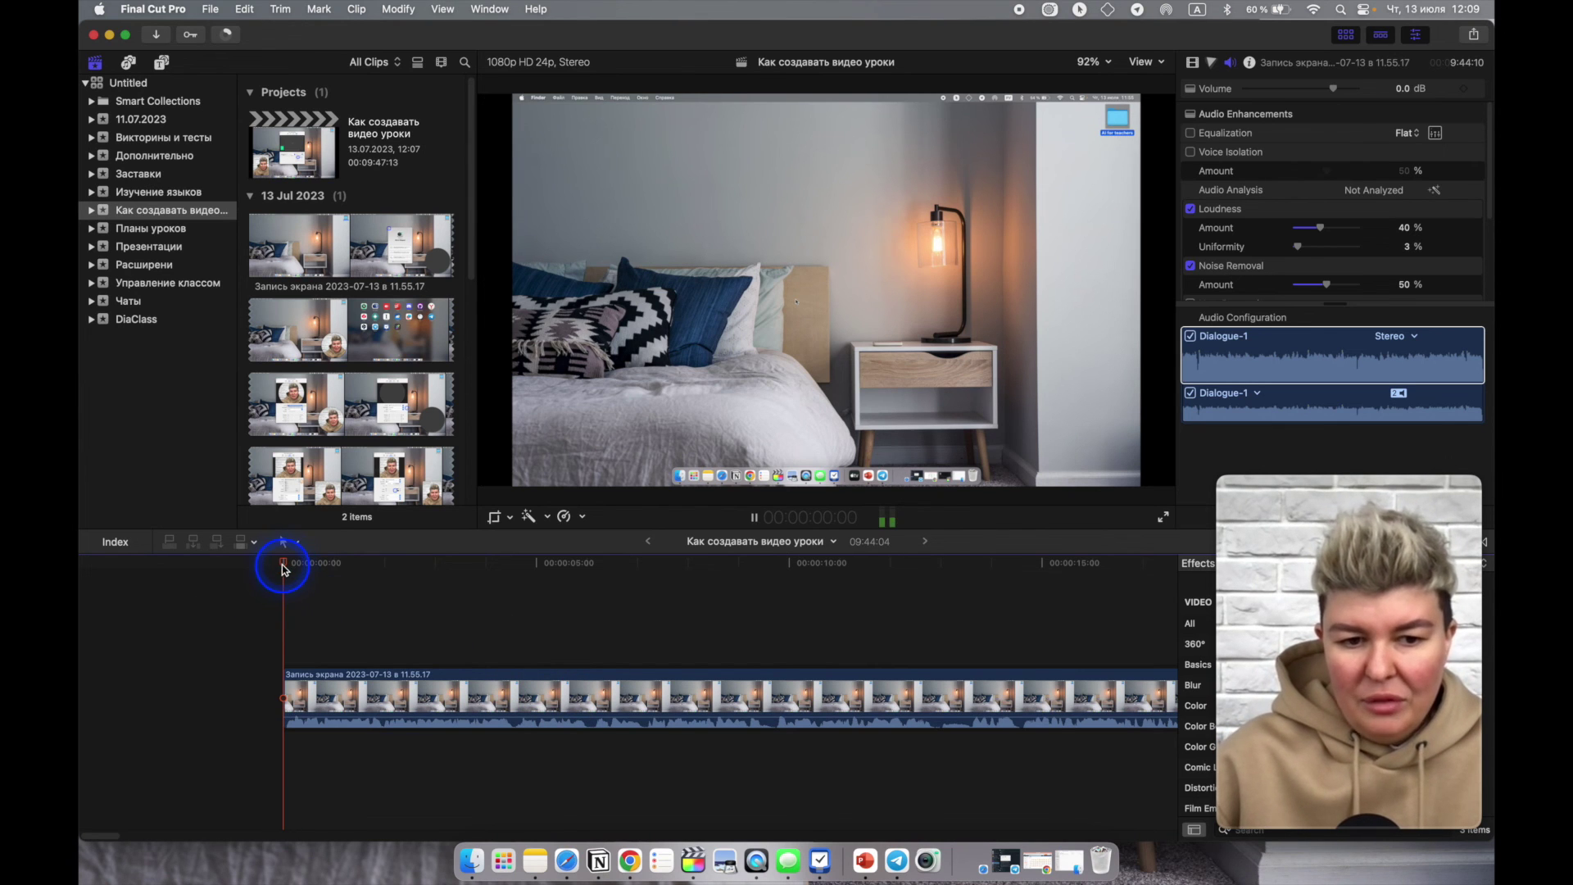
{"action": "key", "text": "space"}
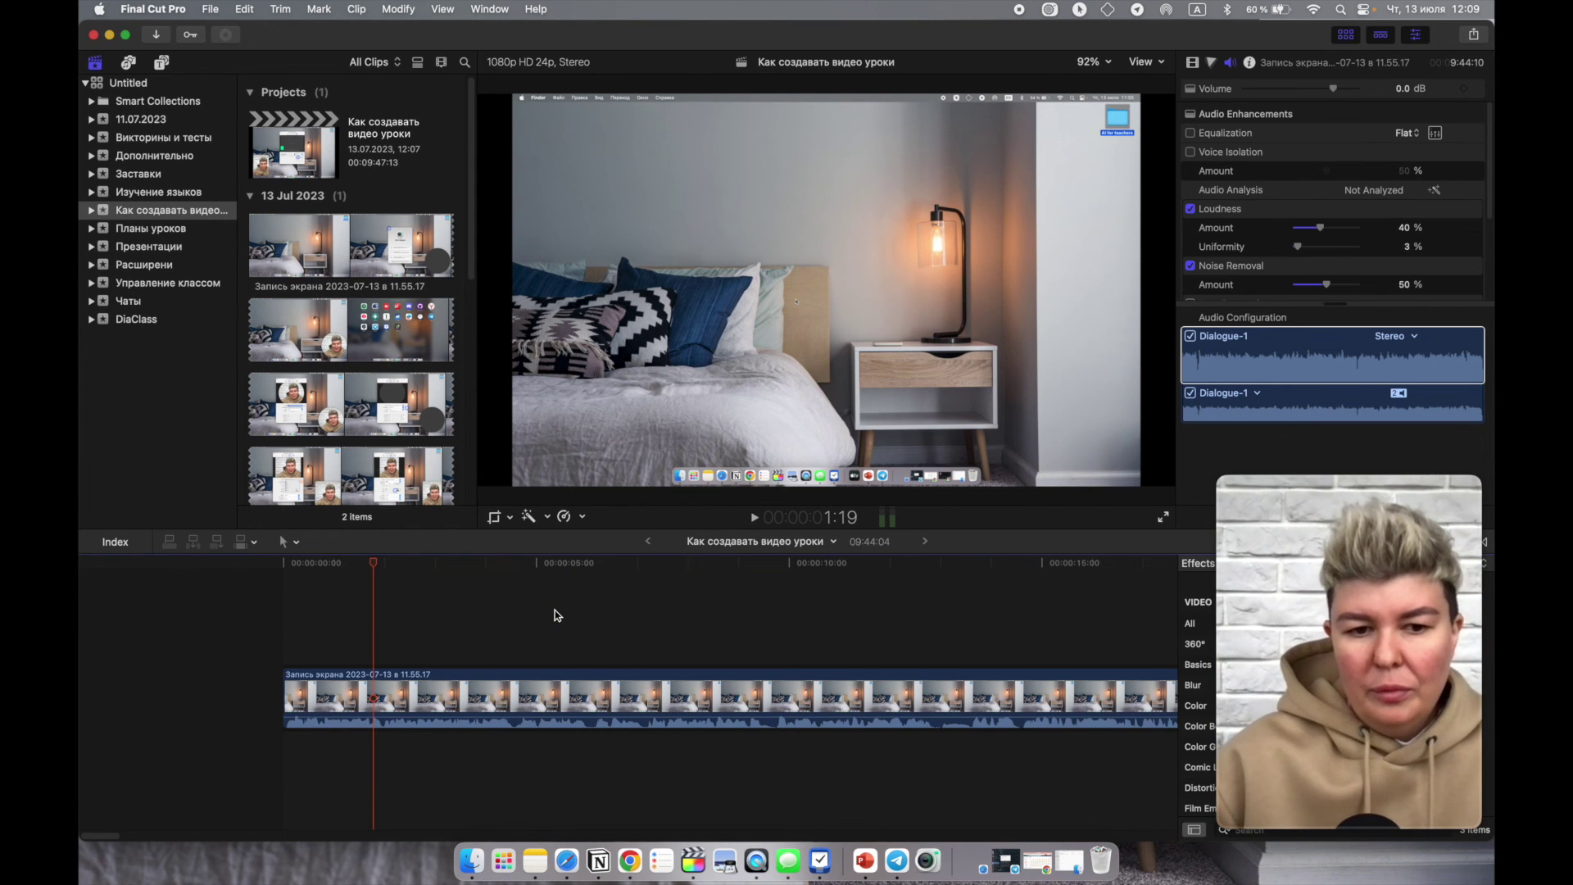
{"action": "left_click_drag", "start_coordinate": [384, 696], "coordinate": [375, 576]}
Split the screen recording clip at 12:21 and 13:15 and delete the short section between the two cuts.
{"action": "left_click_drag", "start_coordinate": [354, 569], "coordinate": [944, 647]}
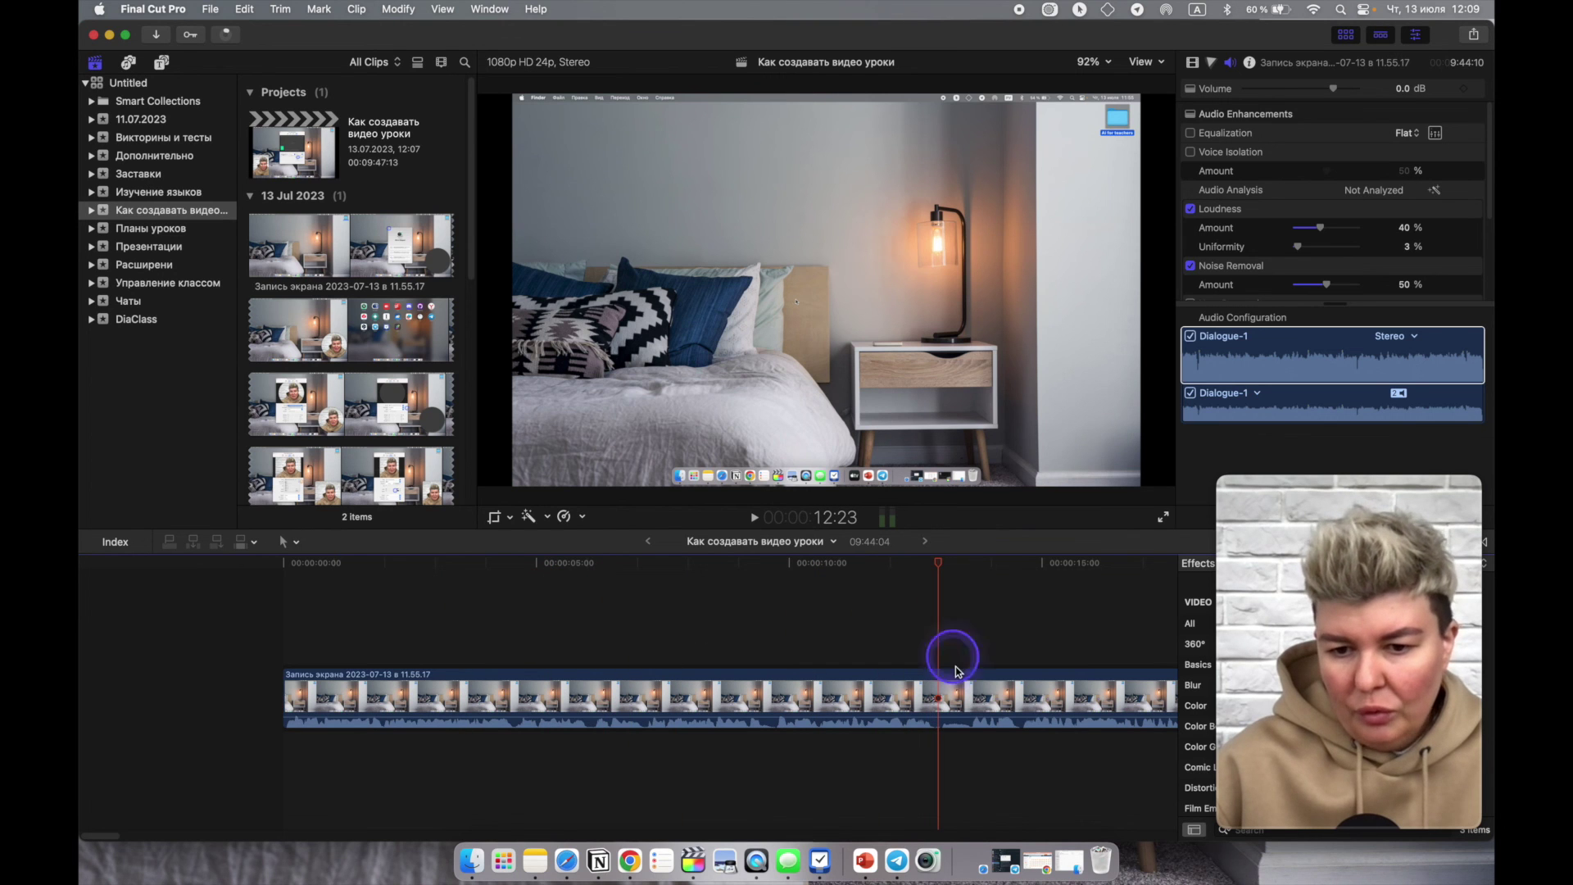
{"action": "key", "text": "space"}
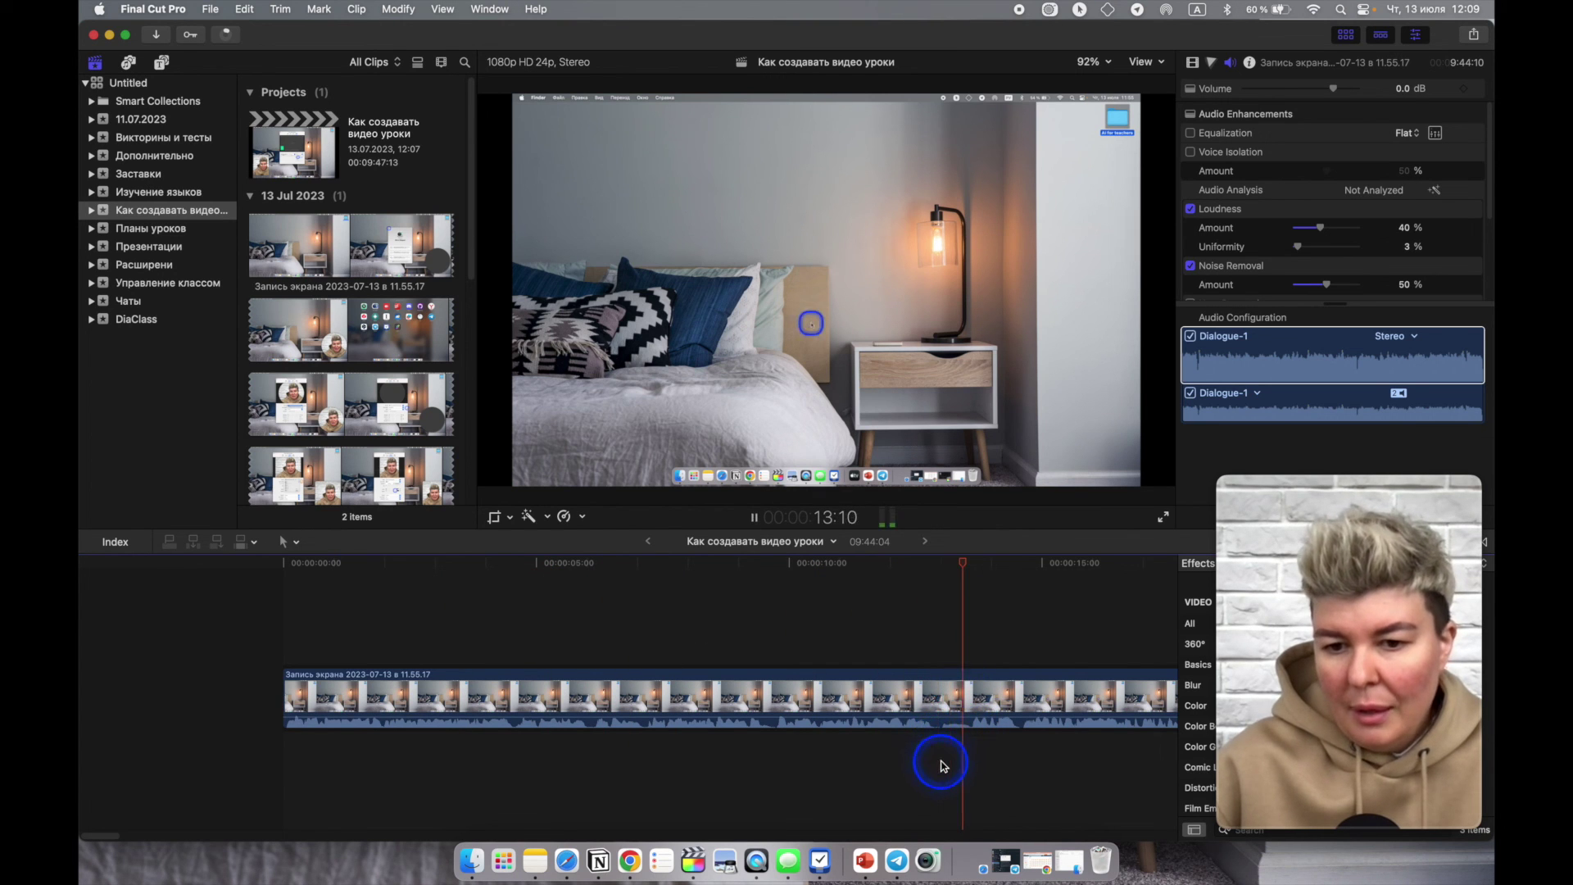
{"action": "key", "text": "space"}
{"action": "mouse_move", "coordinate": [977, 567]}
{"action": "left_mouse_down"}
{"action": "mouse_move", "coordinate": [934, 579]}
{"action": "mouse_move", "coordinate": [973, 573]}
{"action": "left_mouse_up"}
{"action": "key", "text": "super+b"}
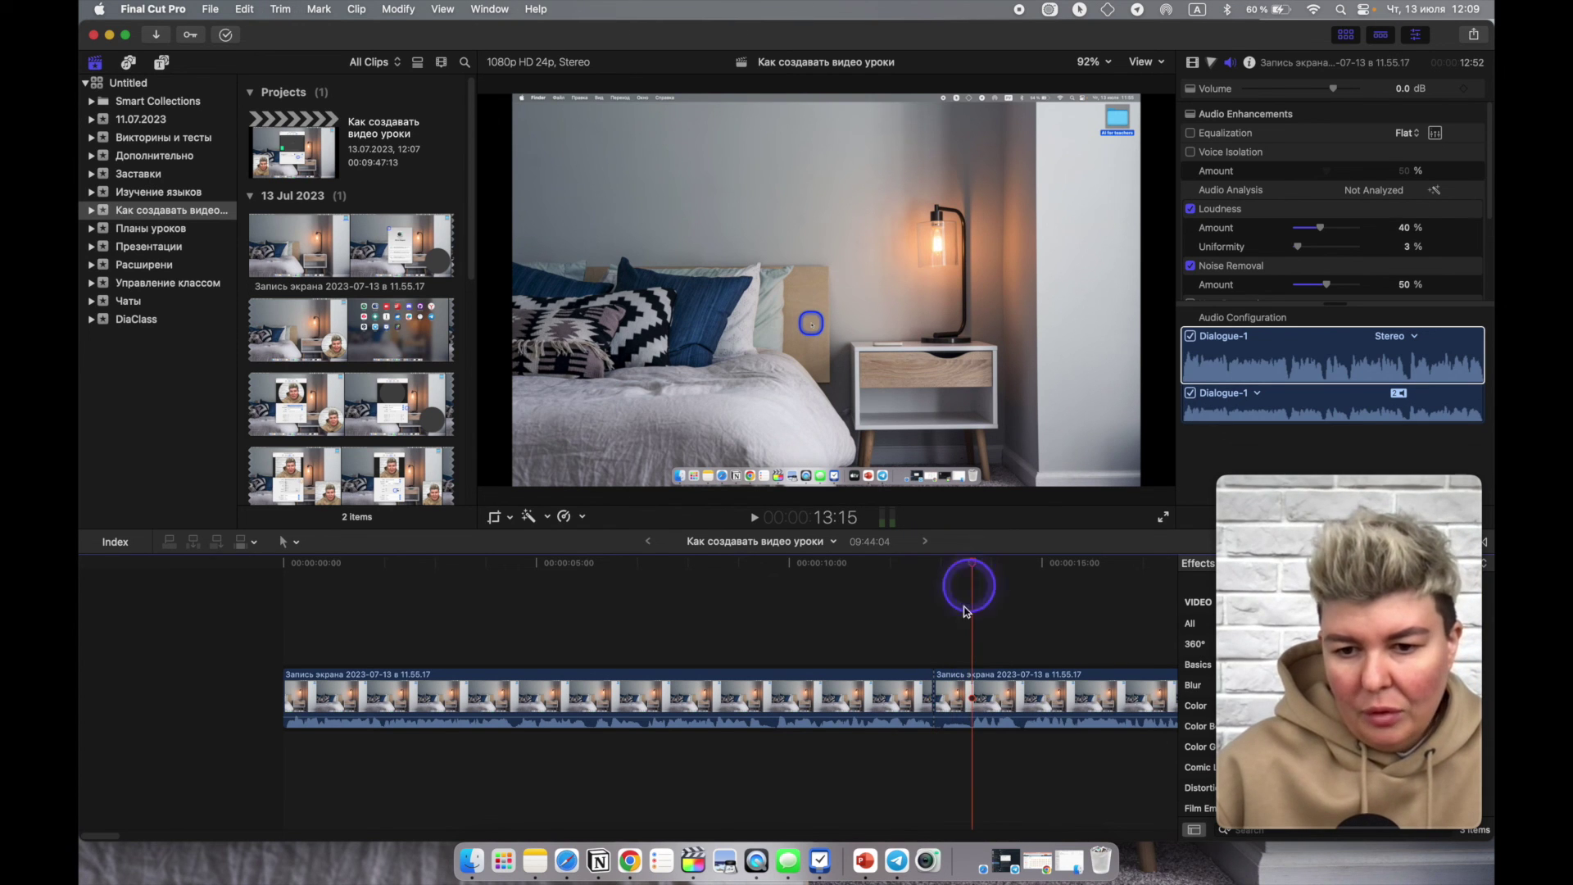
{"action": "left_click", "coordinate": [954, 692]}
{"action": "key", "text": "super+b"}
{"action": "key", "text": "Delete"}
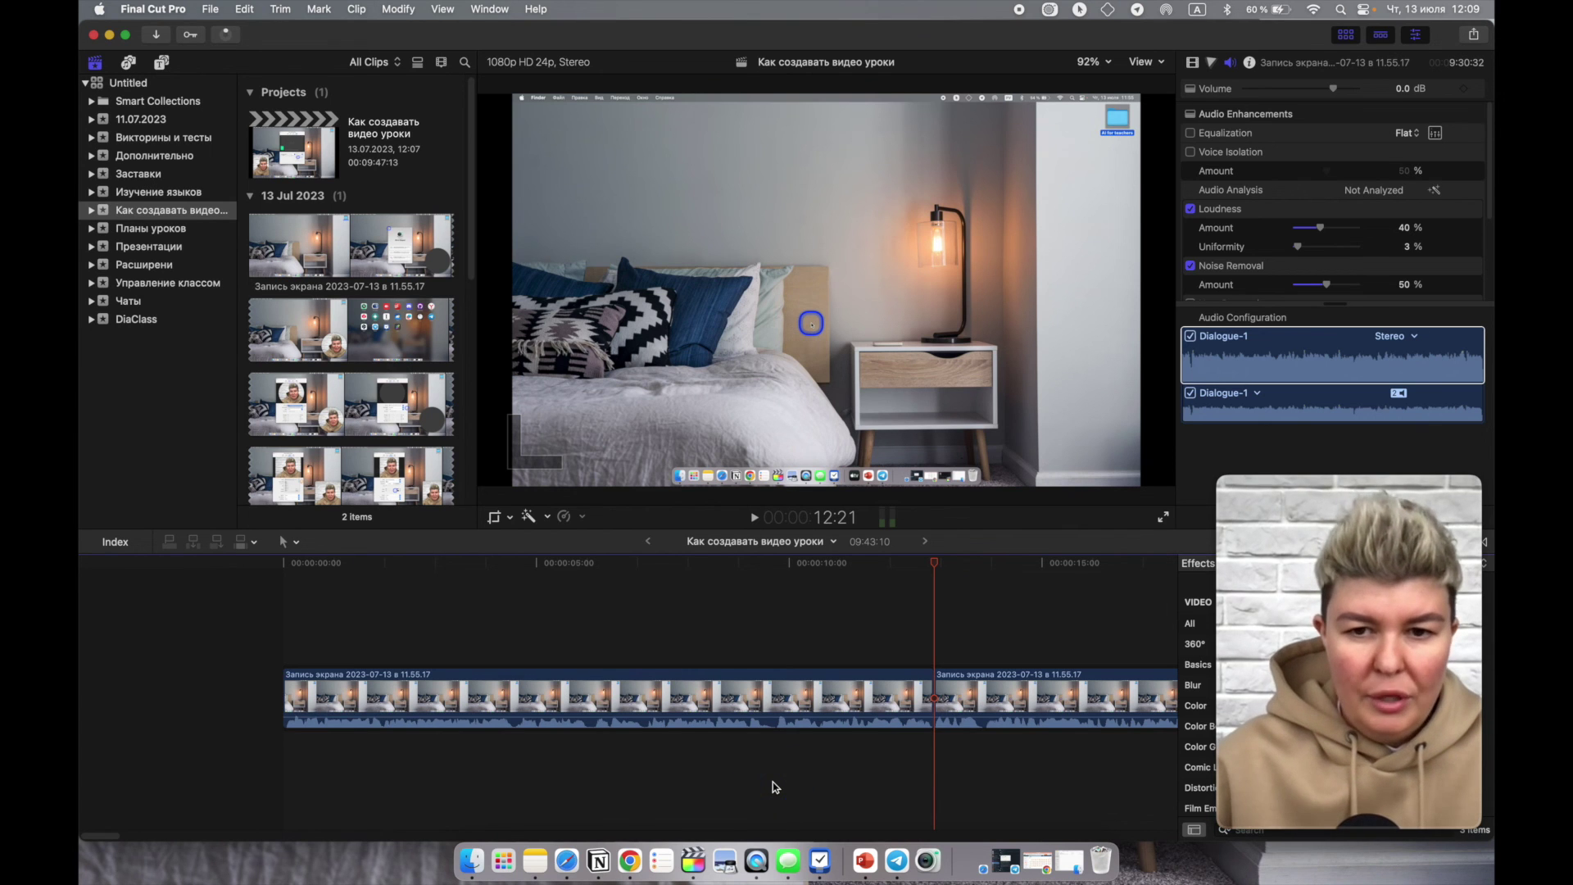
Examine the export destinations and the Apple Devices 1080p export information for the project, and close it without exporting.
{"action": "scroll", "coordinate": [844, 745], "scroll_direction": "right", "scroll_amount": 5}
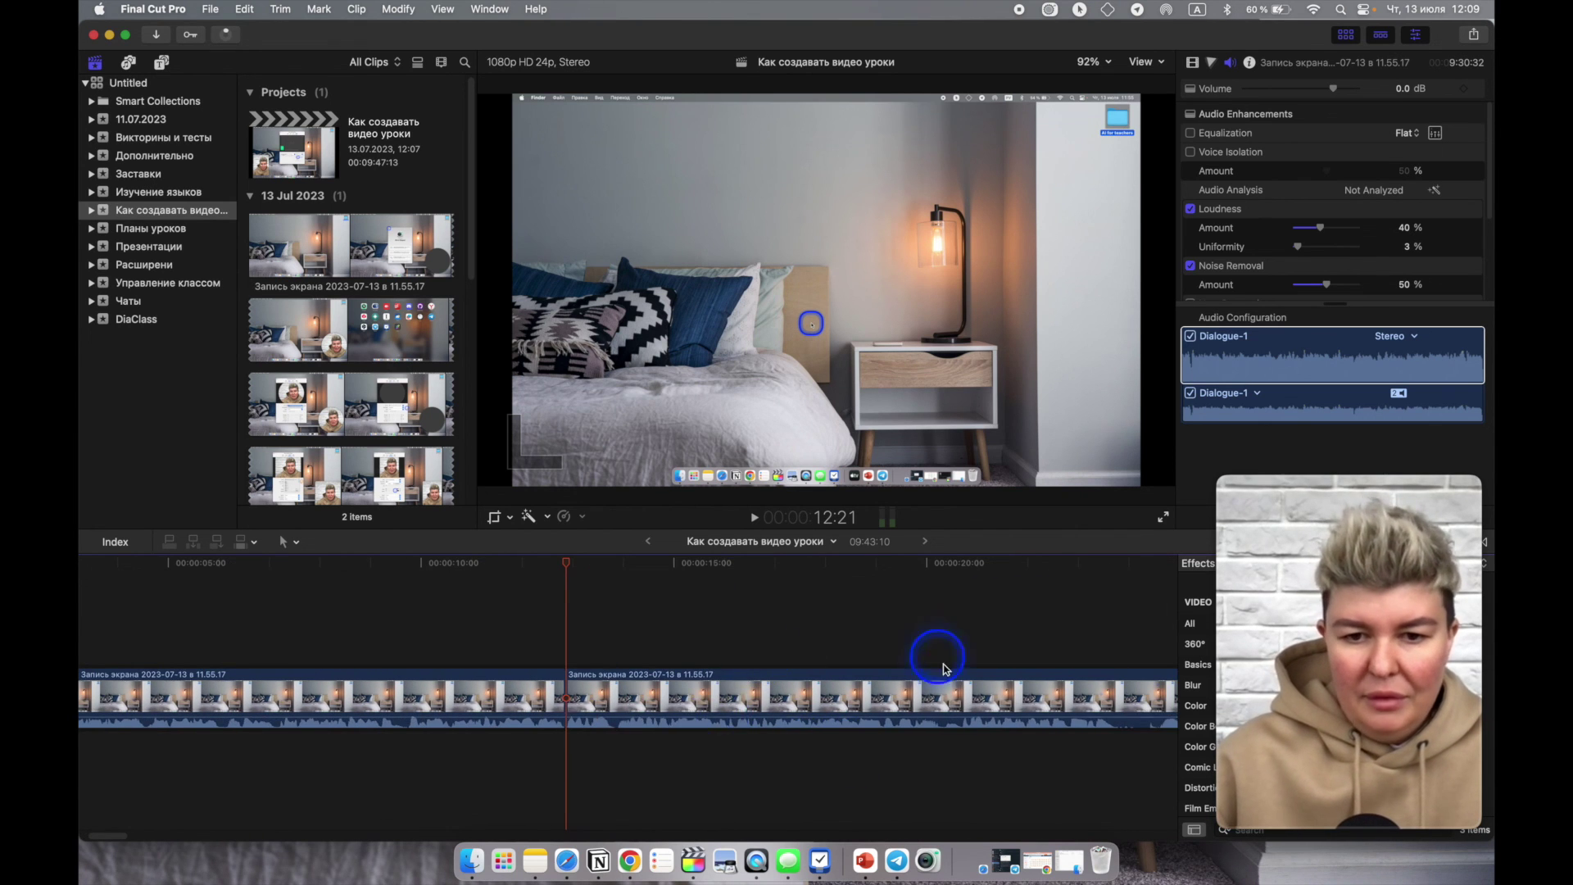
{"action": "scroll", "coordinate": [727, 710], "scroll_direction": "left", "scroll_amount": 3}
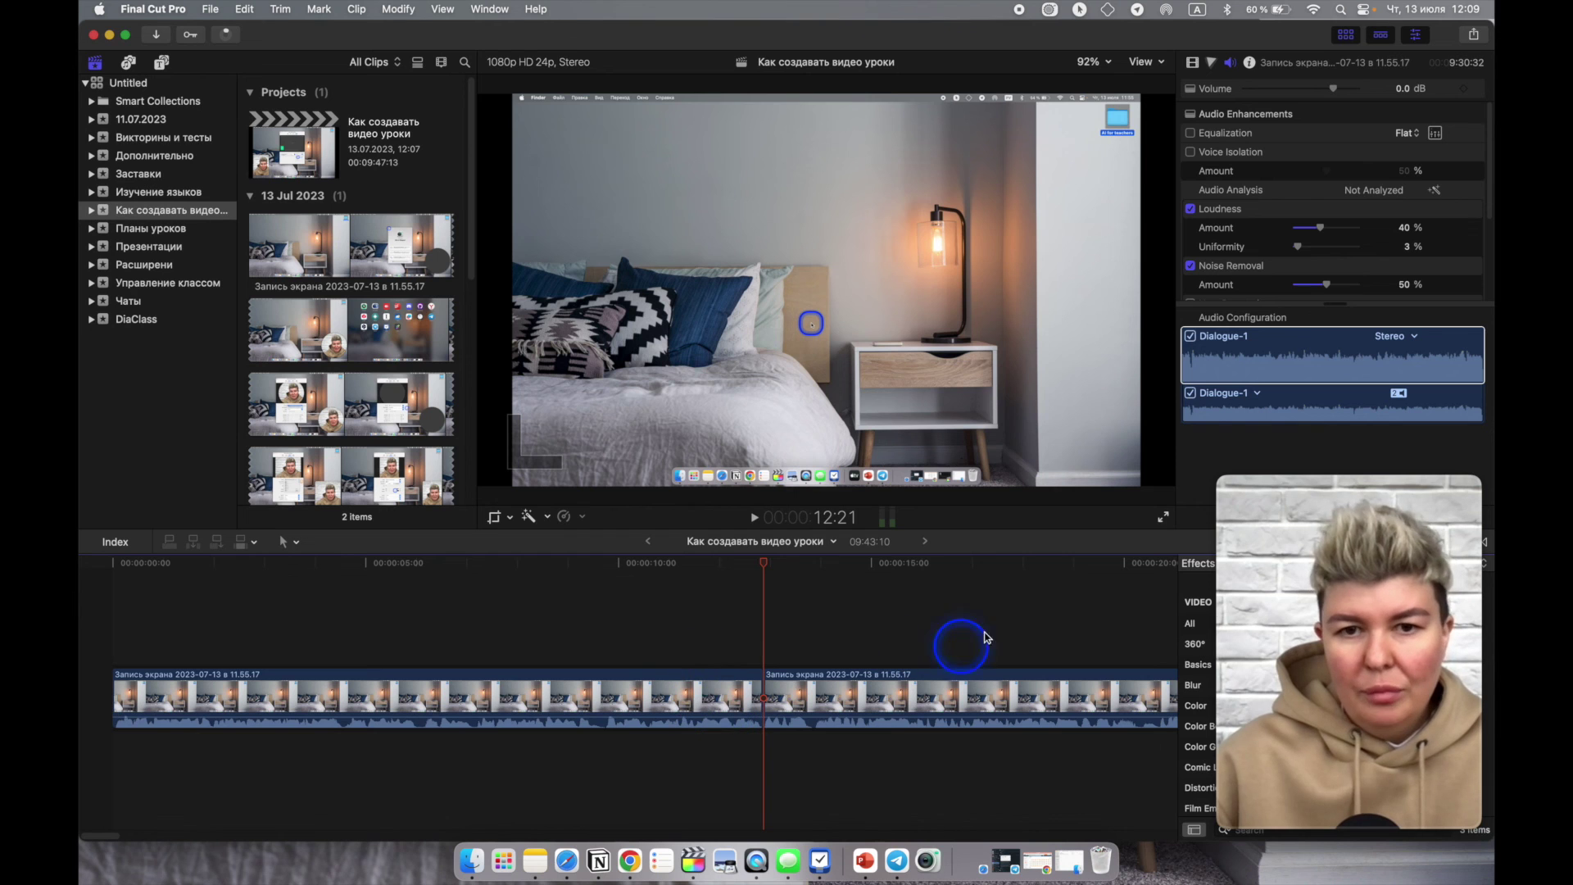
{"action": "left_click", "coordinate": [1472, 35]}
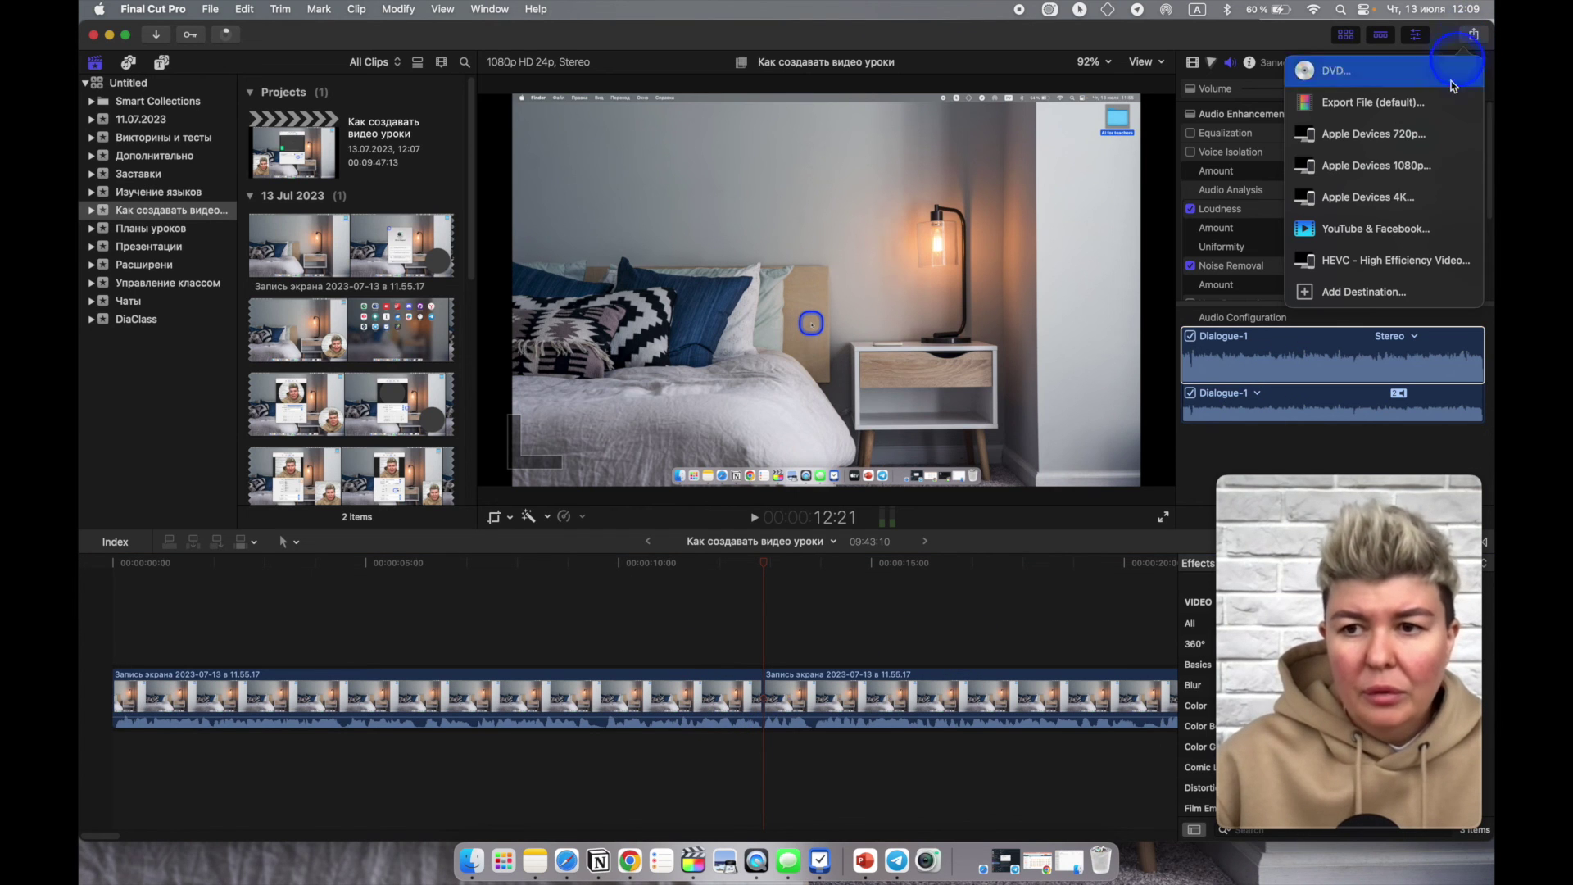
{"action": "left_click", "coordinate": [1401, 169]}
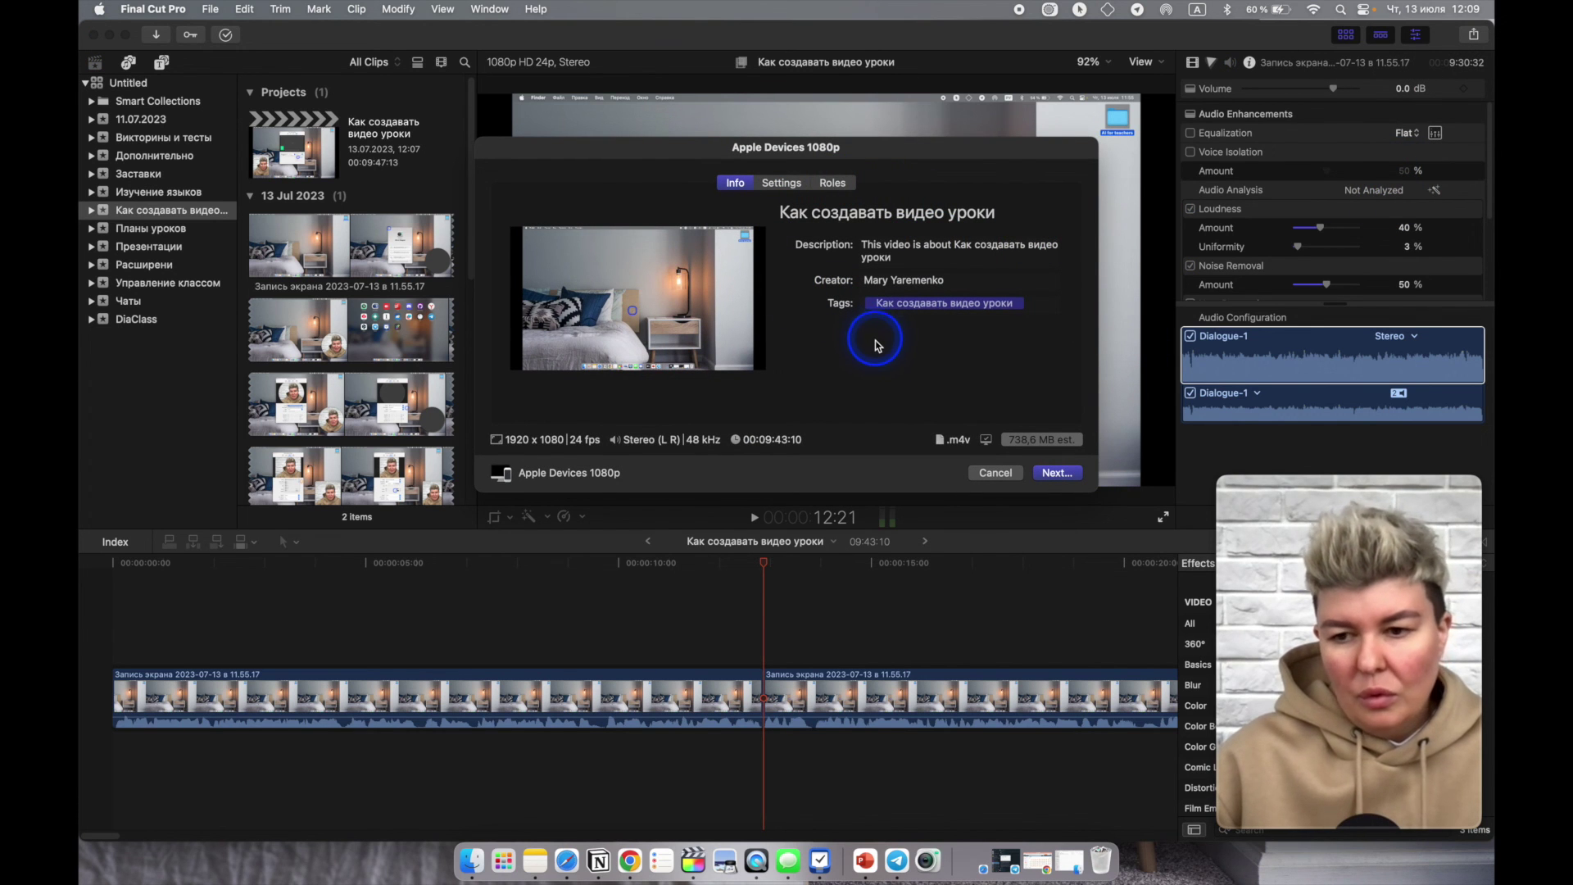
{"action": "left_click", "coordinate": [994, 473]}
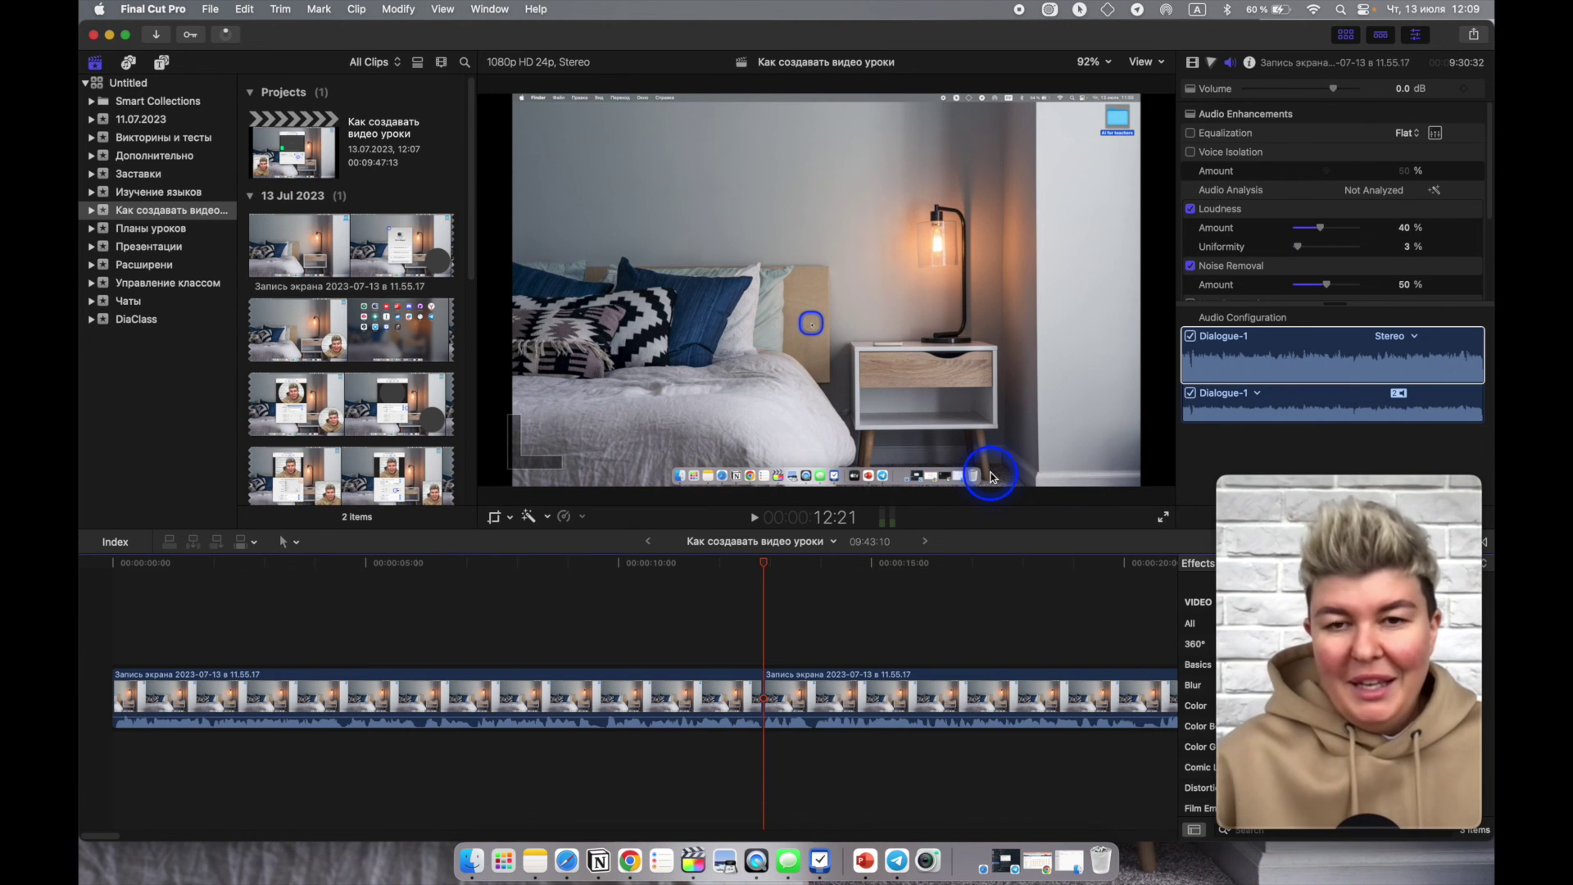